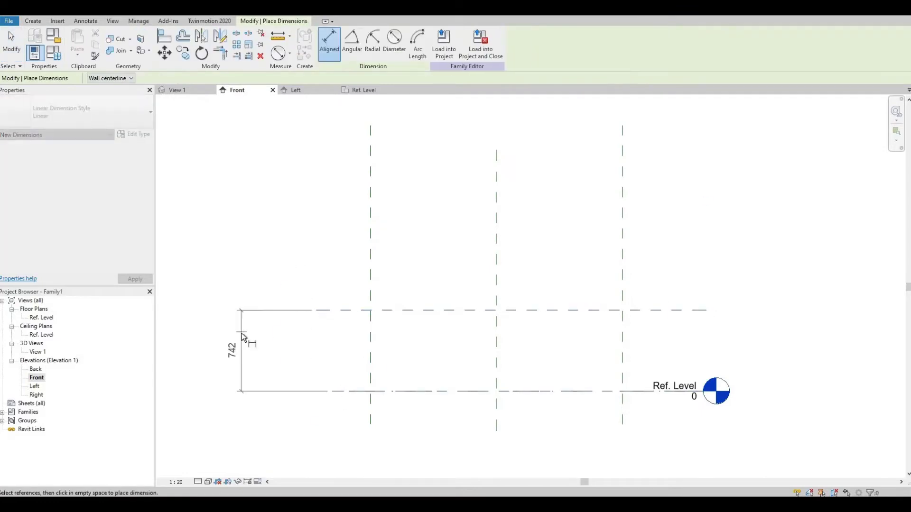
Name the new dimension parameter Height and set it to 840 in Family Types
type("eight")
key("Return")
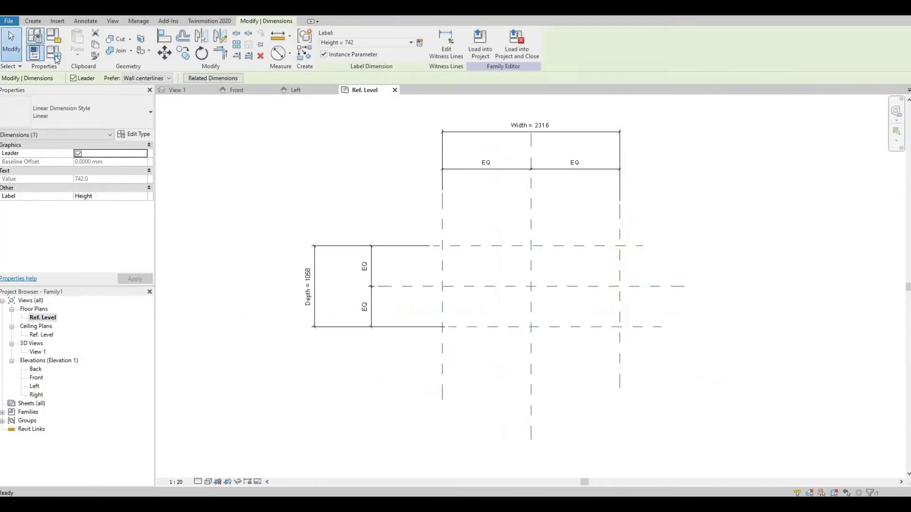
left_click(55, 56)
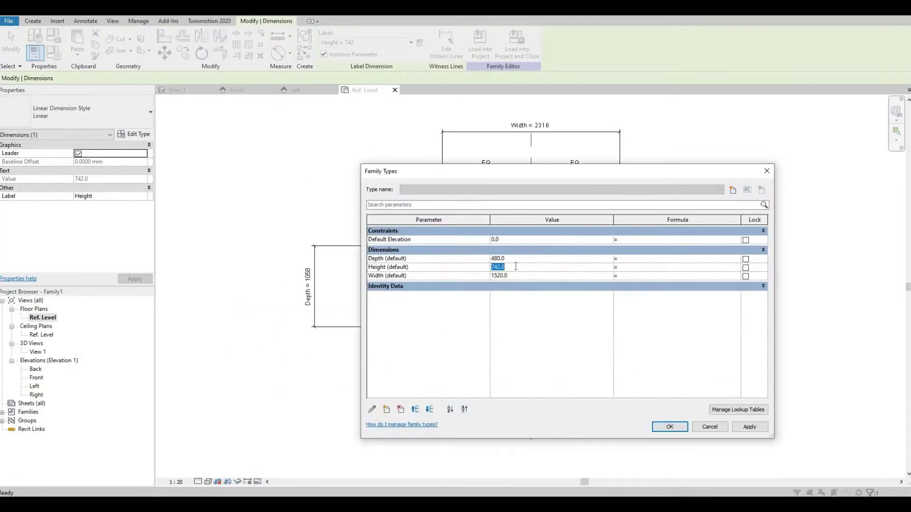
left_click(673, 429)
Draw a horizontal reference plane across the front elevation and shift it upward
left_click(540, 41)
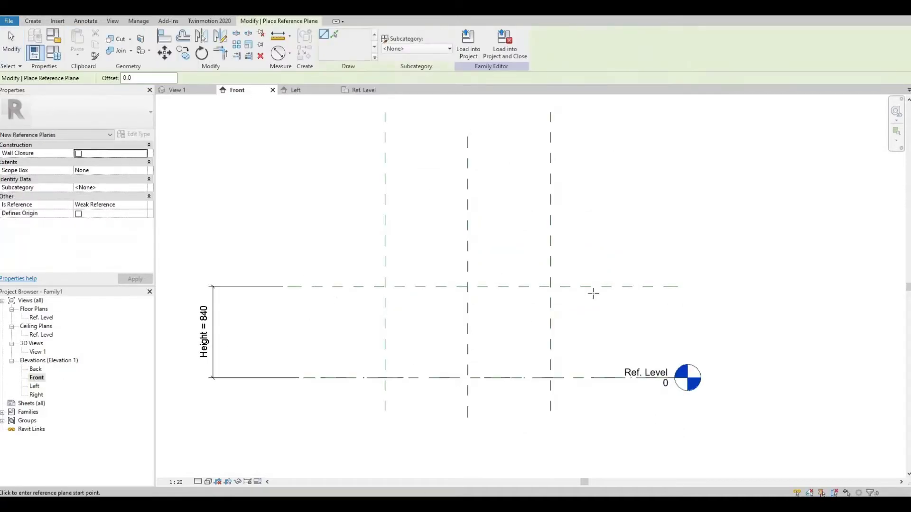
left_click(629, 361)
left_click(321, 361)
scroll(417, 379, "up", 1)
key("Escape")
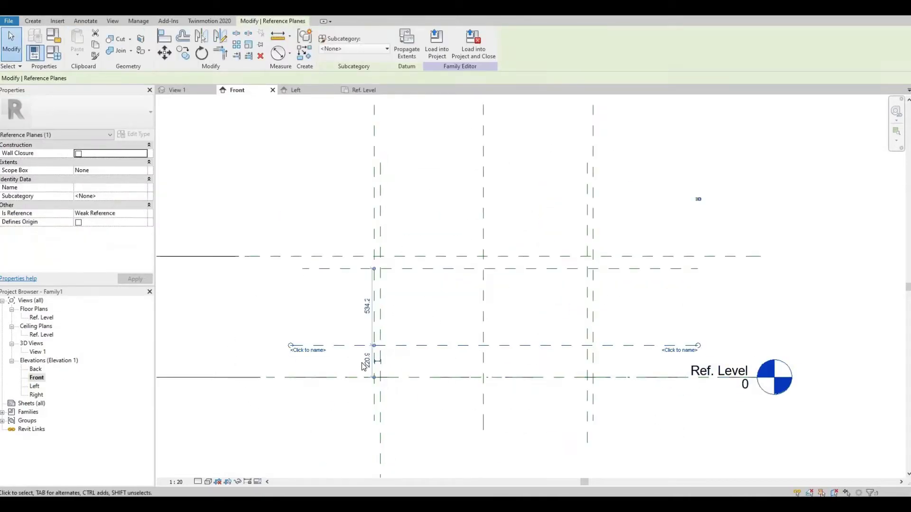
key("Escape")
scroll(375, 360, "up", 2)
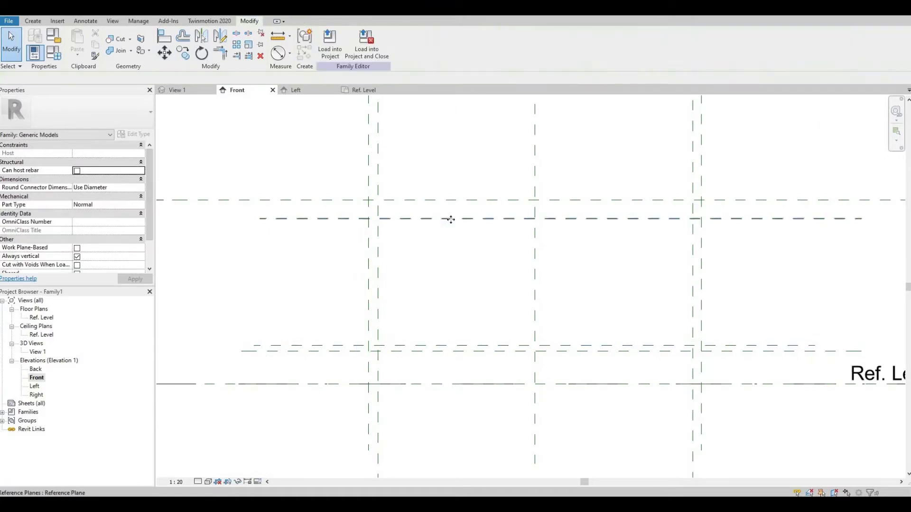
left_click_drag(450, 218, 378, 217)
key("Escape")
scroll(526, 297, "down", 1)
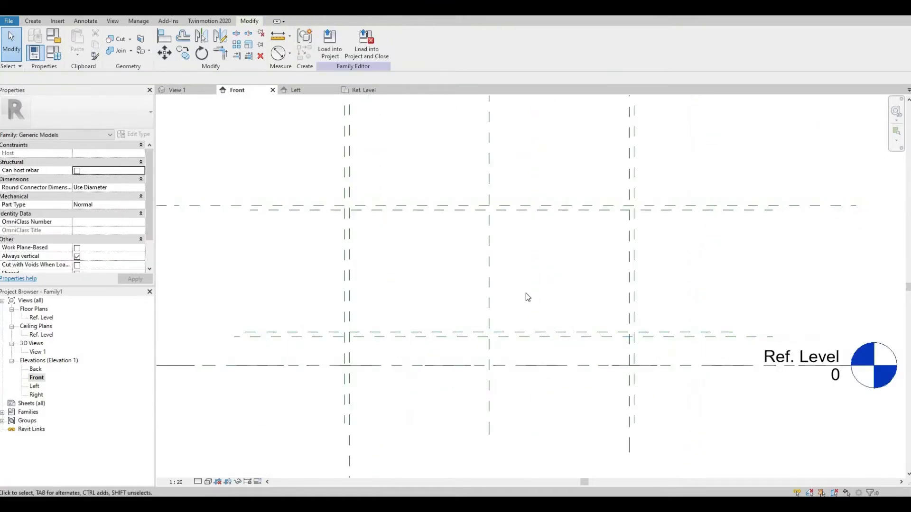
Add more horizontal reference planes and dimension them as equally spaced with EQ
key("r")
key("p")
left_click(285, 249)
left_click(721, 249)
left_click(297, 294)
left_click(739, 294)
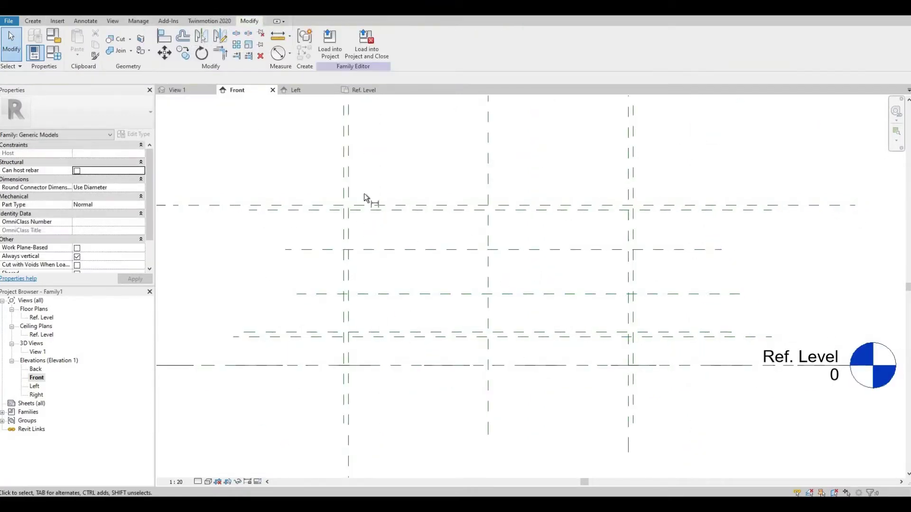
key("d")
key("i")
left_click(318, 336)
left_click(239, 332)
left_click(294, 274)
key("Escape")
key("Escape")
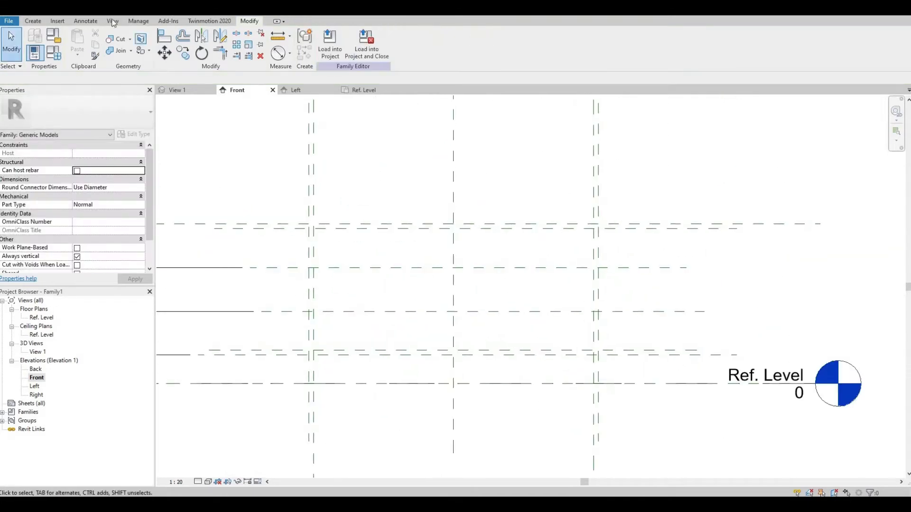
Start an extrusion sketch for the thin top board
left_click(79, 42)
left_click(355, 34)
scroll(475, 228, "up", 2)
Sketch the thin top board rectangle in the front elevation
left_click(260, 228)
left_click(702, 235)
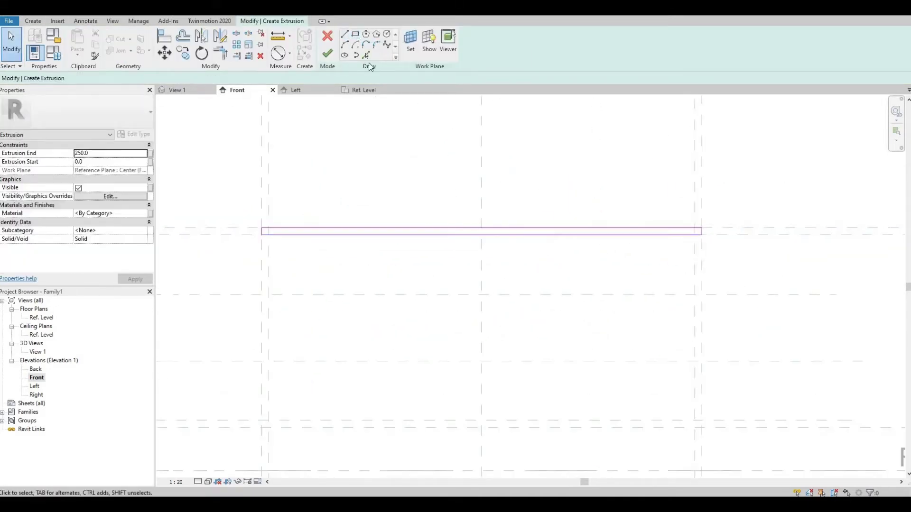
left_click(345, 34)
left_click(702, 231)
key("Escape")
key("Escape")
scroll(681, 236, "up", 2)
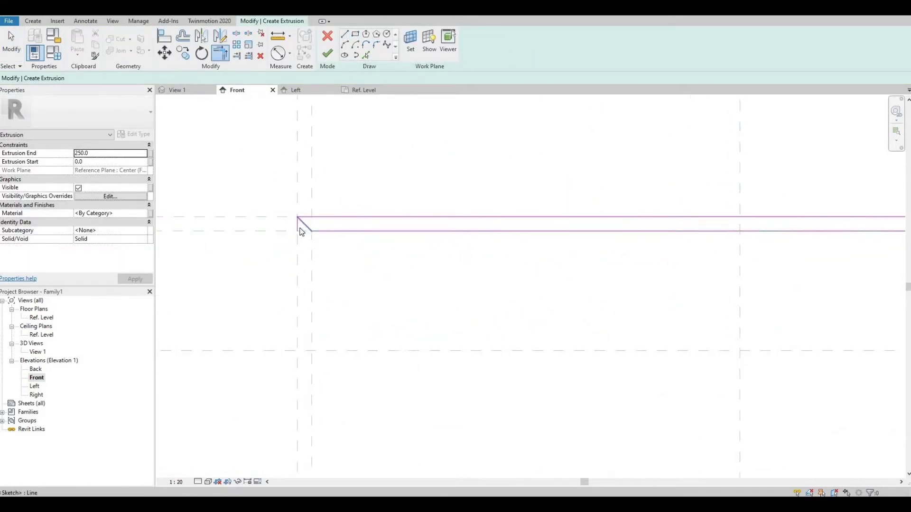
scroll(617, 227, "down", 3)
Mirror the board outline onto the bottom plane and finish the extrusion
left_click(219, 42)
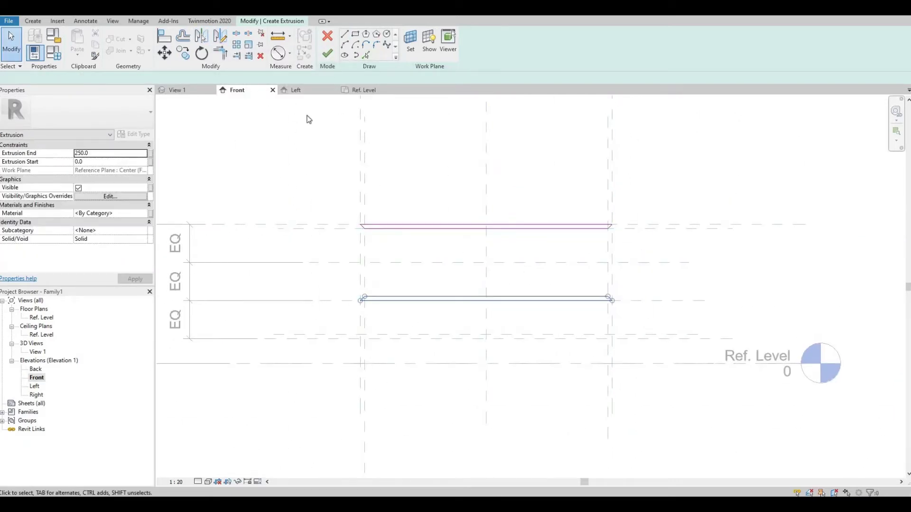
key("m")
key("v")
scroll(372, 290, "up", 2)
left_click(481, 349)
left_click(328, 53)
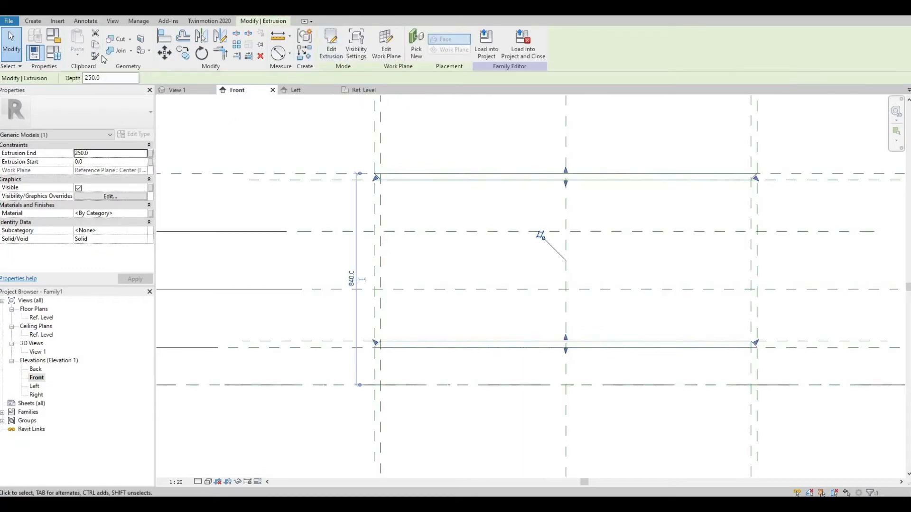
Sketch and finish a side board extrusion in the Front elevation
double_click(42, 318)
left_click(584, 219)
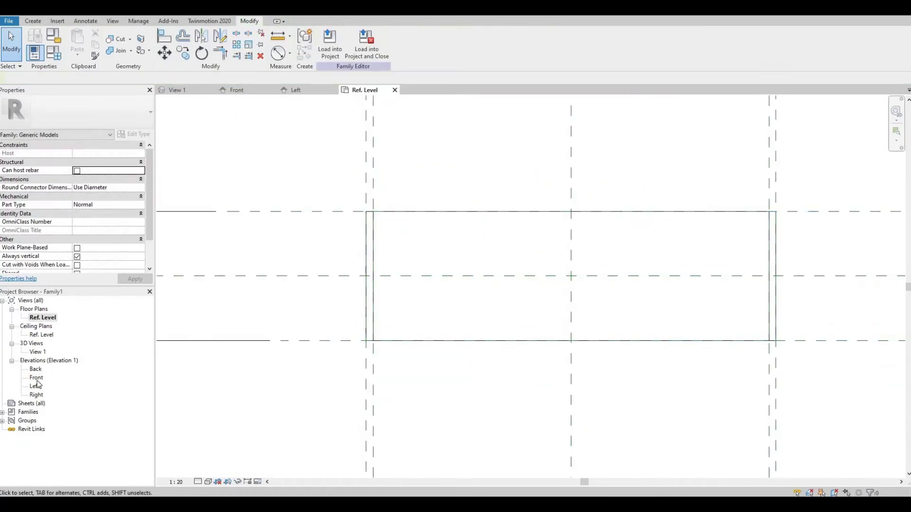
double_click(37, 378)
left_click(33, 21)
left_click(78, 45)
scroll(387, 153, "up", 3)
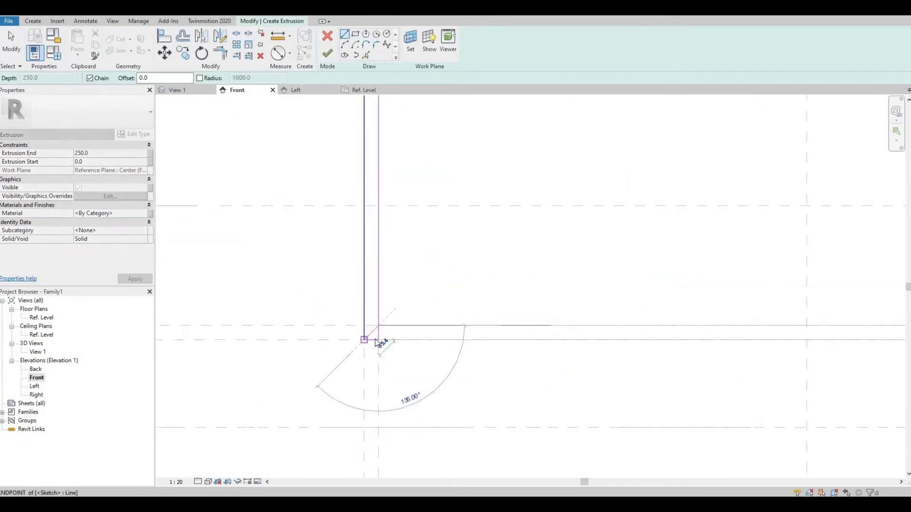
key("Escape")
key("Escape")
left_click(368, 278)
scroll(391, 333, "down", 3)
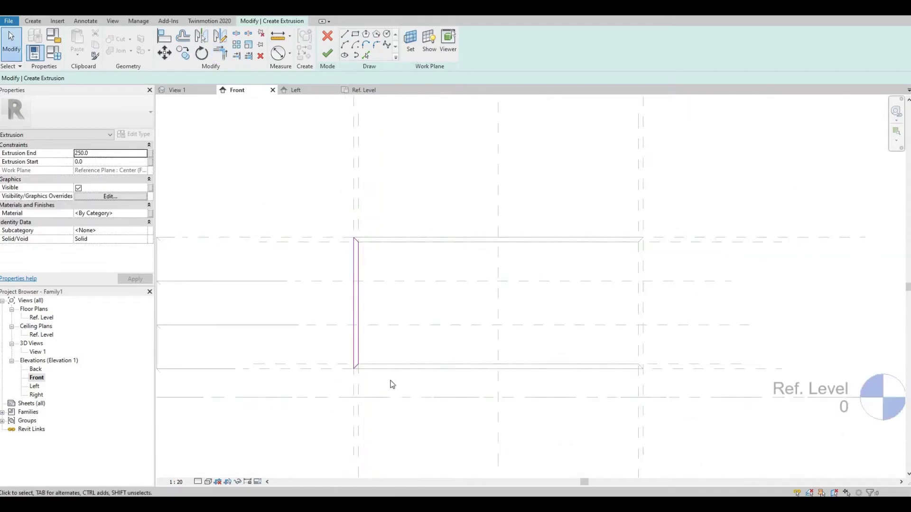
left_click(327, 53)
Shrink a board extrusion's depth to a thin panel by dragging its handle in Ref. Level
double_click(42, 318)
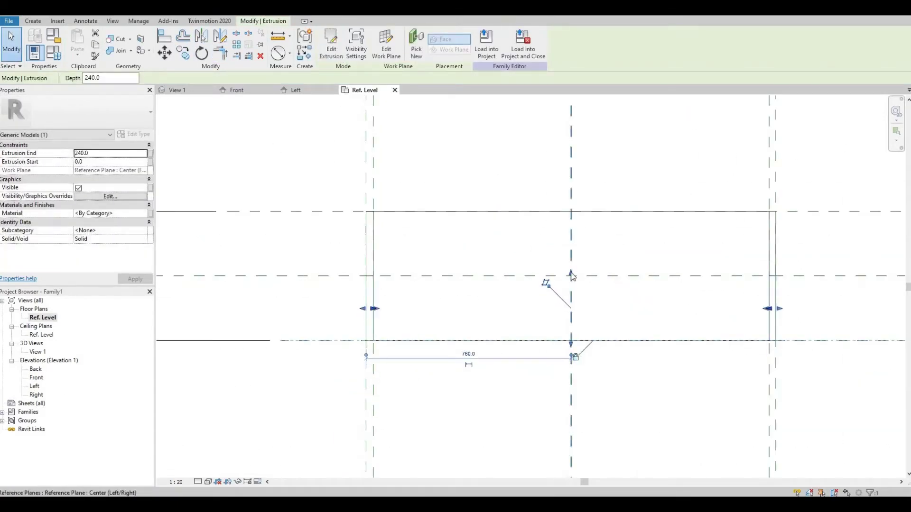
left_click(386, 159)
key("3")
key("d")
left_click(236, 90)
left_click(359, 247)
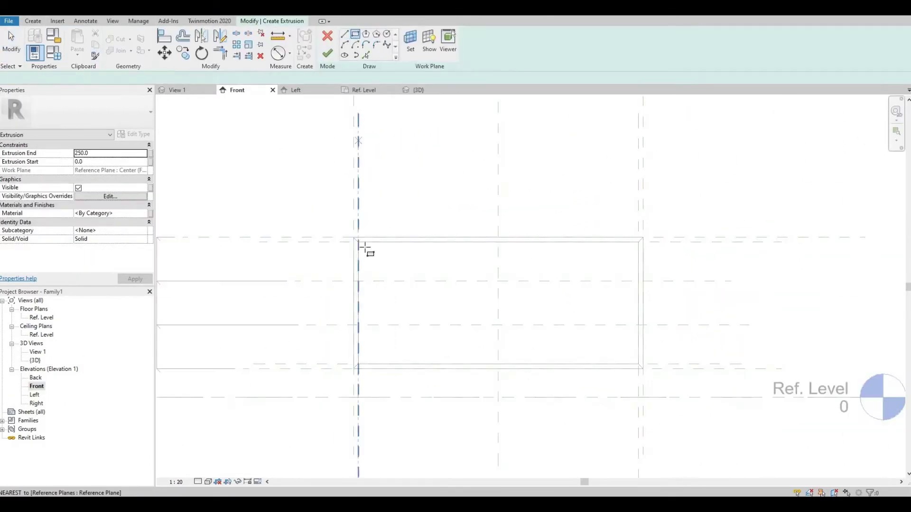
double_click(42, 318)
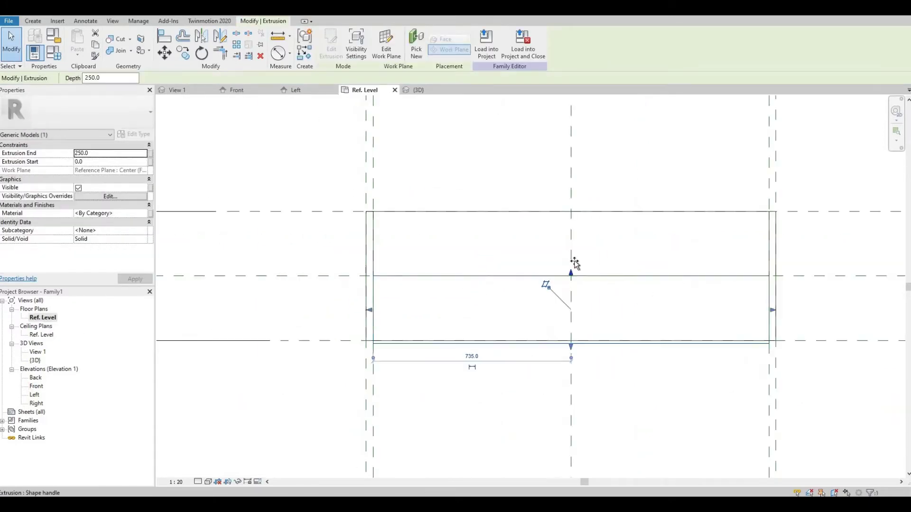
left_click_drag(583, 234, 545, 187)
scroll(579, 237, "up", 3)
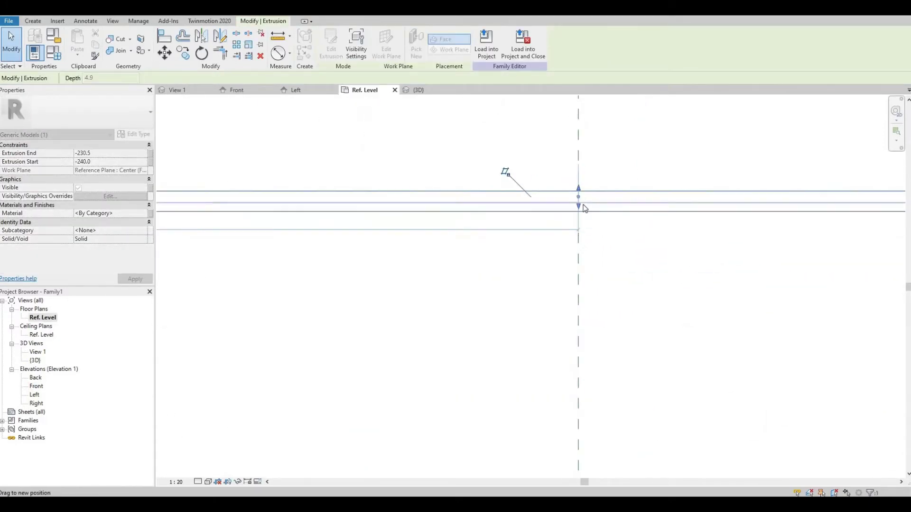
key("Escape")
scroll(505, 170, "down", 3)
double_click(36, 386)
Sketch the drawer front rectangle and a small 50×20 notch rectangle at its top edge
left_click(79, 42)
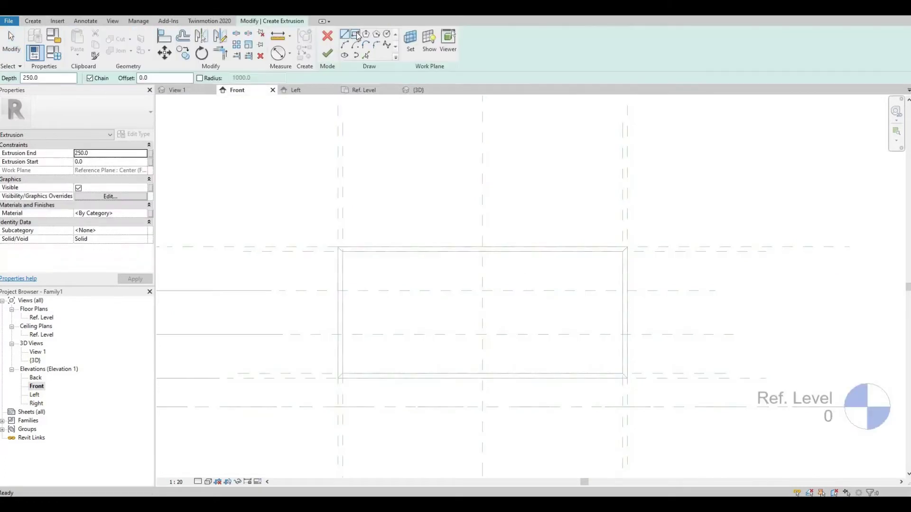
left_click(347, 267)
scroll(548, 309, "up", 3)
left_click(562, 336)
scroll(561, 336, "down", 3)
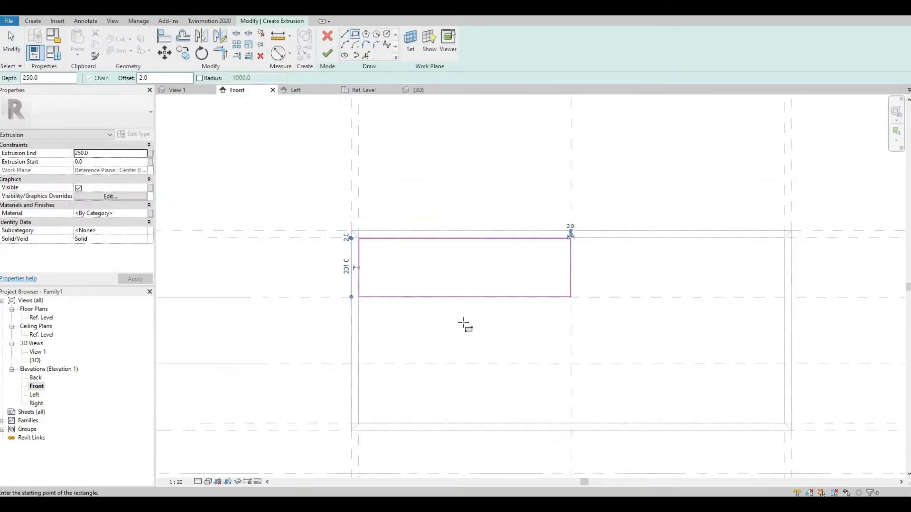
scroll(343, 263, "up", 2)
left_click(400, 255)
scroll(408, 258, "up", 1)
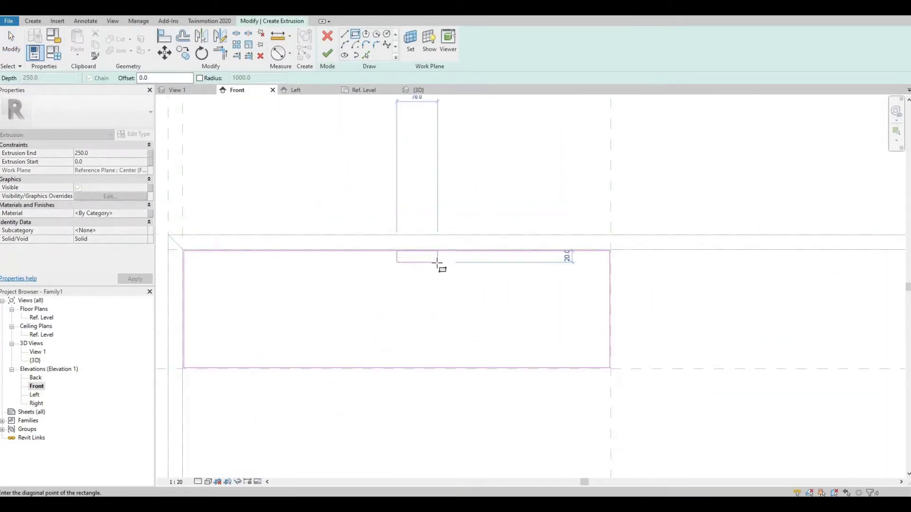
left_click(425, 264)
key("Escape")
key("Escape")
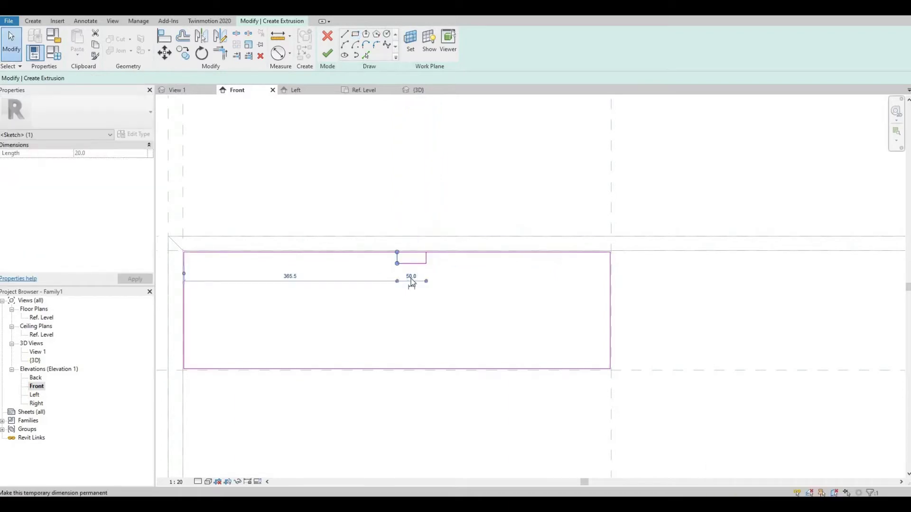
left_click(410, 278)
scroll(426, 263, "up", 1)
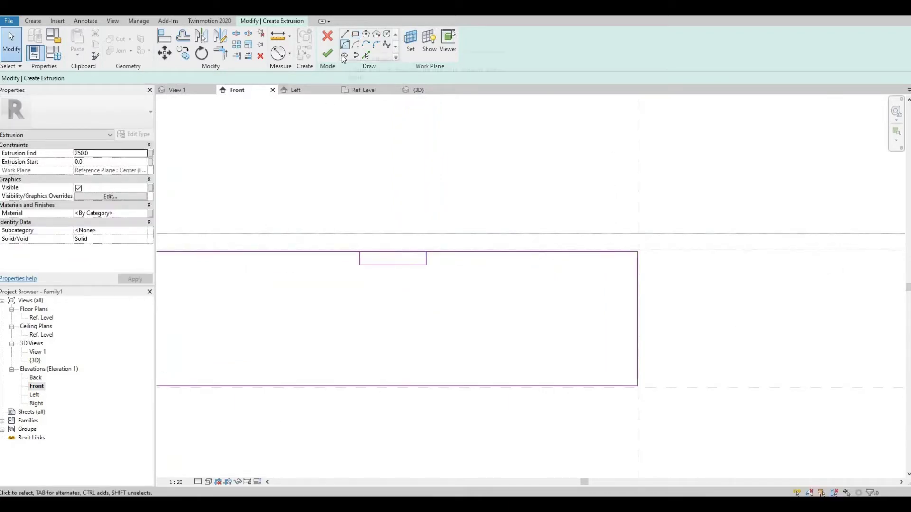
Round the drawer front's bottom corners with fillet arcs
left_click(376, 45)
scroll(361, 256, "up", 2)
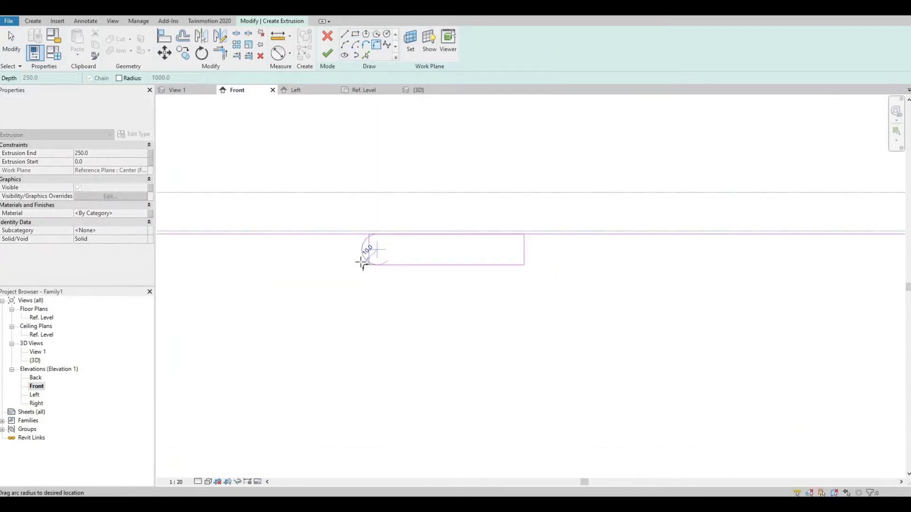
left_click(380, 247)
left_click(377, 265)
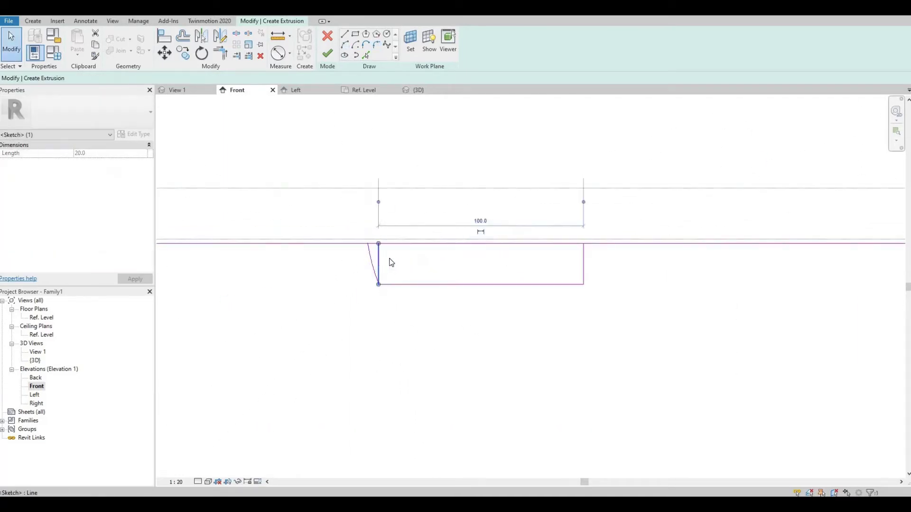
key("Escape")
key("Escape")
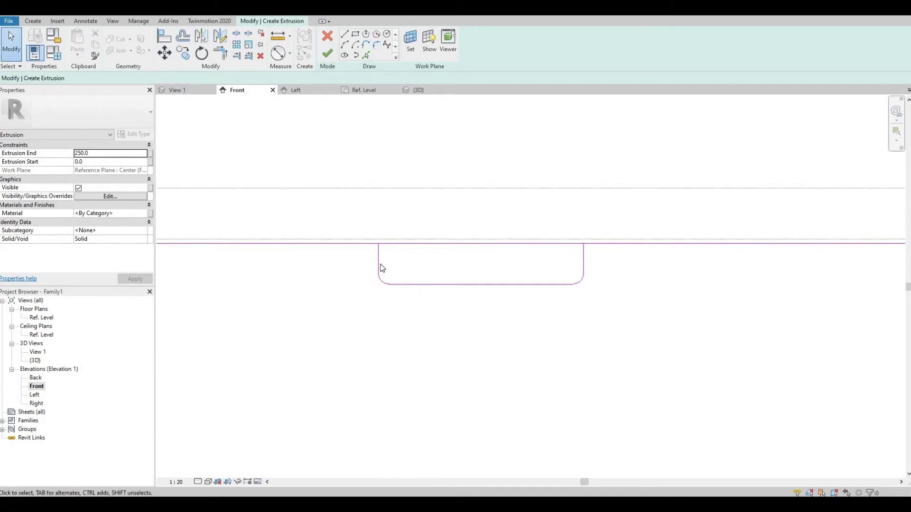
key("l")
key("i")
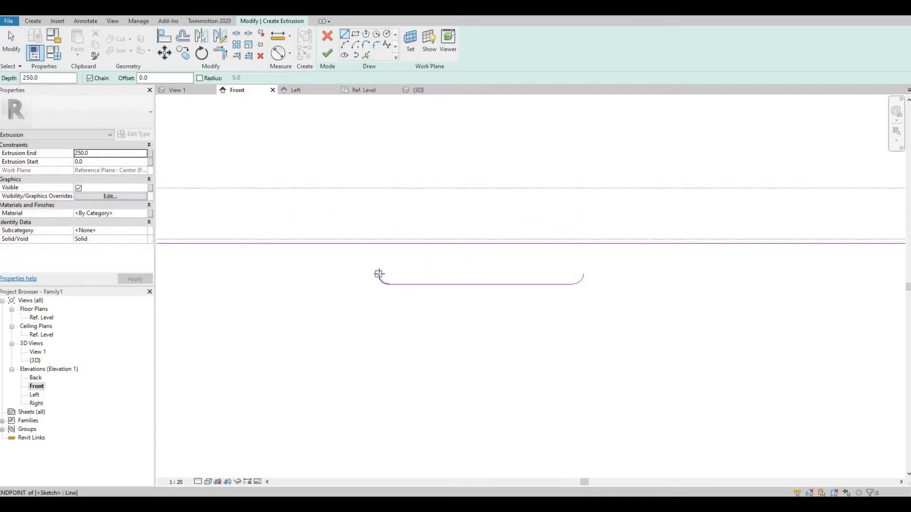
Redraw the side lines and split a notch gap out of the top line
left_click(246, 36)
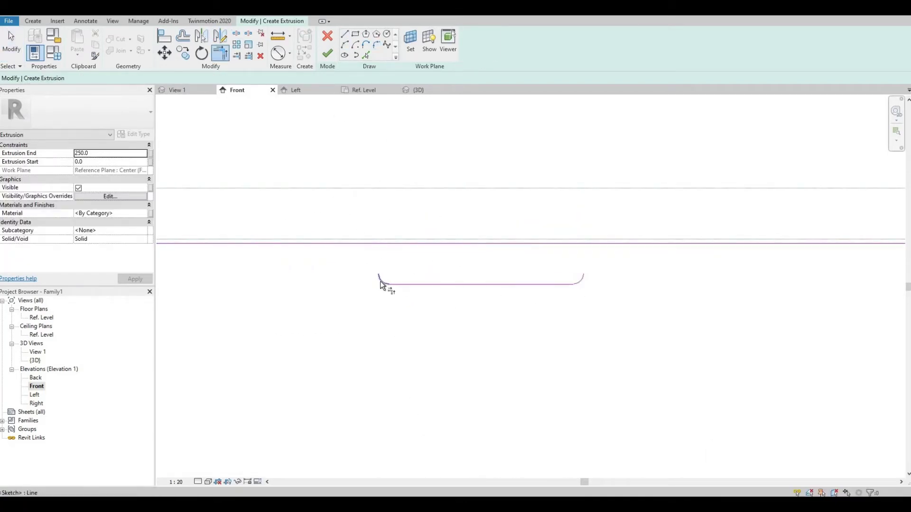
left_click(345, 46)
left_click(374, 244)
left_click(380, 283)
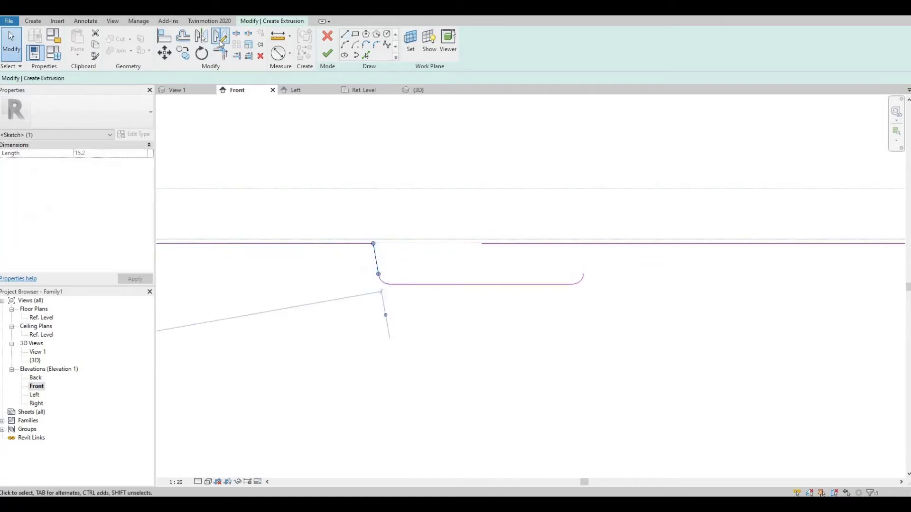
key("Escape")
key("Escape")
scroll(544, 326, "down", 3)
left_click_drag(219, 167, 652, 367)
Copy the drawer front sketch into six fronts, two across and three rows high
key("c")
key("o")
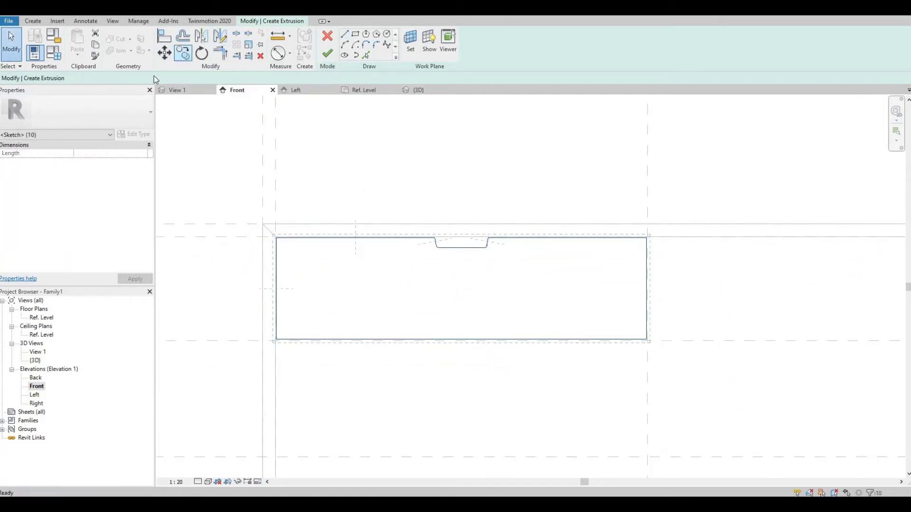
scroll(275, 240, "up", 5)
left_click(242, 238)
scroll(559, 258, "down", 3)
left_click(528, 270)
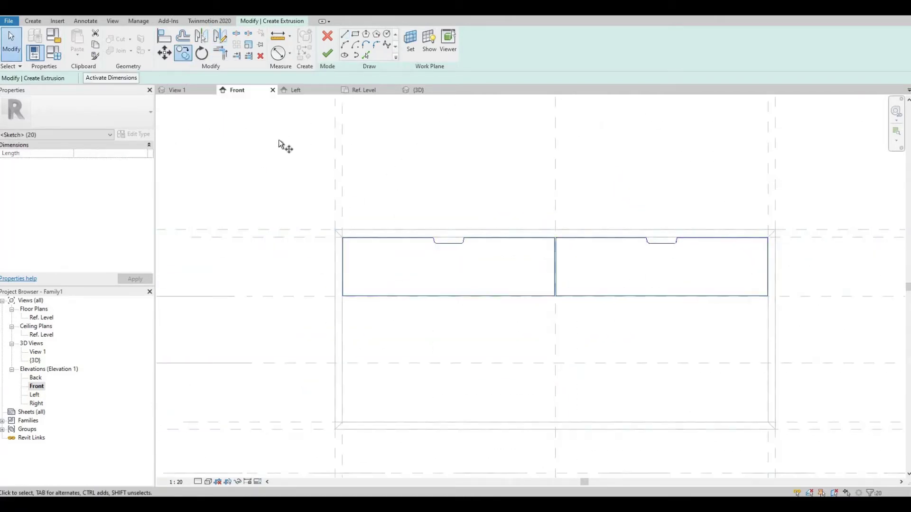
scroll(507, 379, "up", 4)
scroll(508, 379, "up", 2)
left_click(482, 376)
scroll(488, 336, "down", 4)
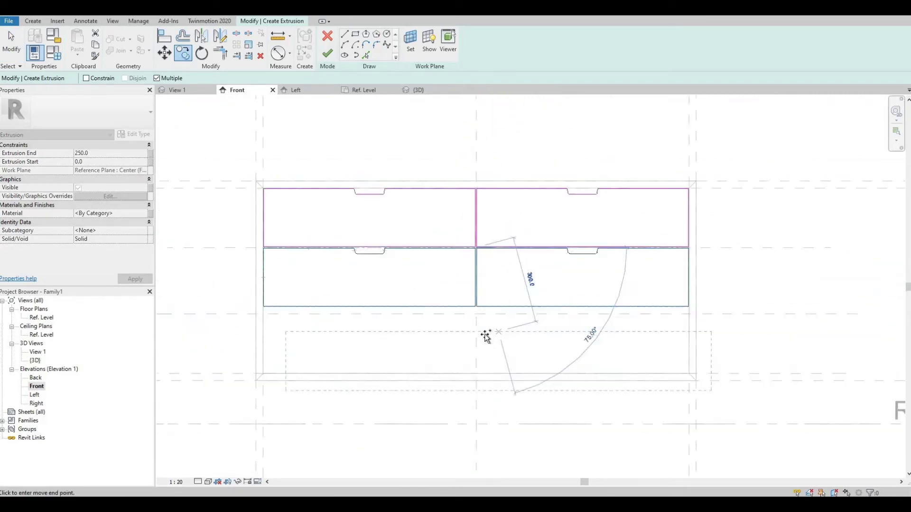
left_click(433, 330)
key("Escape")
Finish the drawer front extrusion, then reopen and re-finish it after trying aligned dimensions
scroll(433, 331, "down", 3)
scroll(321, 280, "down", 2)
scroll(525, 261, "up", 3)
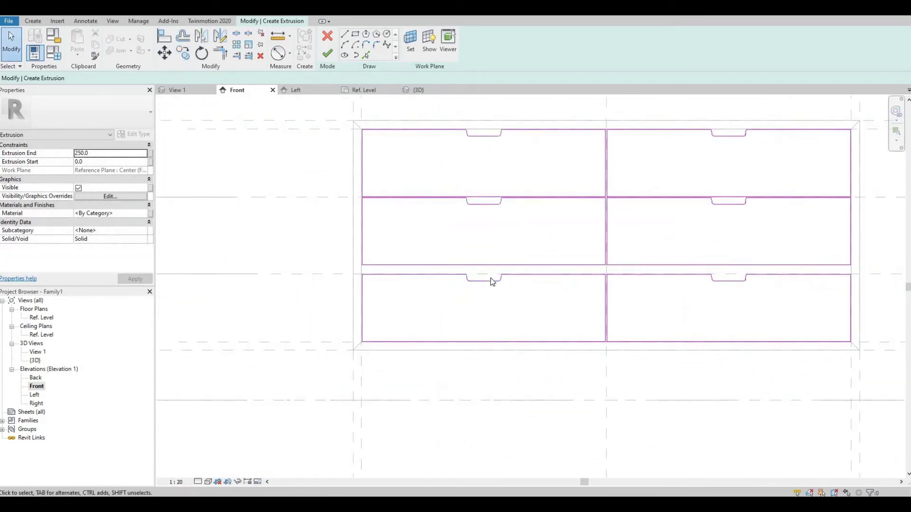
left_click(327, 53)
scroll(522, 265, "down", 2)
key("Escape")
key("d")
key("i")
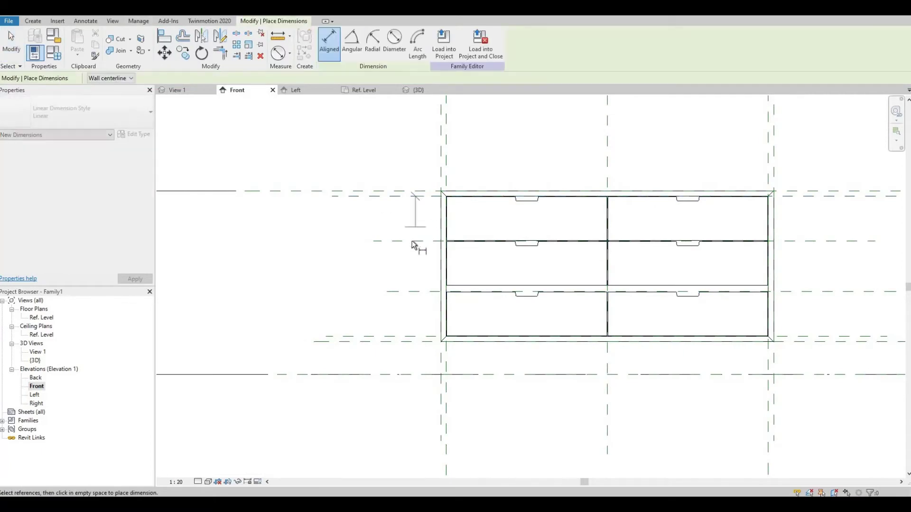
key("Escape")
key("Escape")
scroll(476, 240, "up", 3)
scroll(448, 305, "down", 1)
double_click(433, 240)
scroll(433, 241, "down", 2)
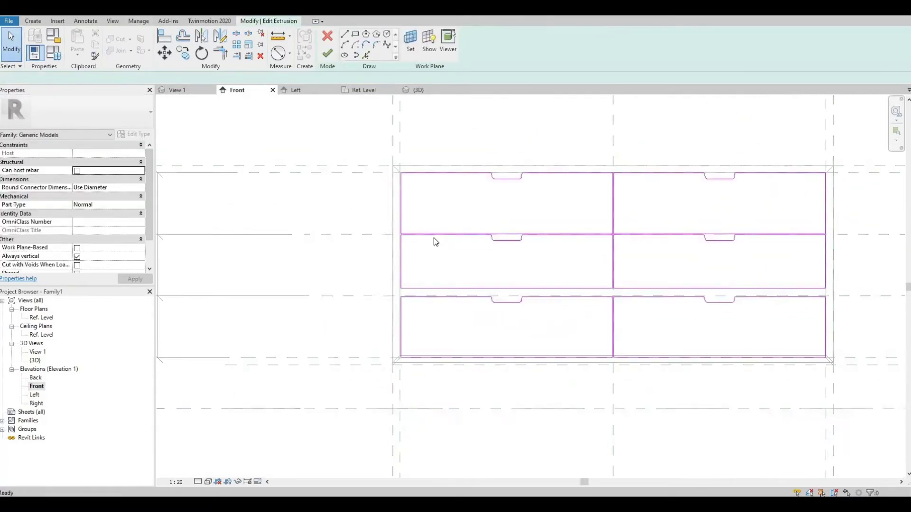
scroll(357, 251, "up", 3)
left_click(328, 53)
Check the drawer fronts in the 3D view and the Ref. Level plan
left_click(418, 89)
left_click(364, 89)
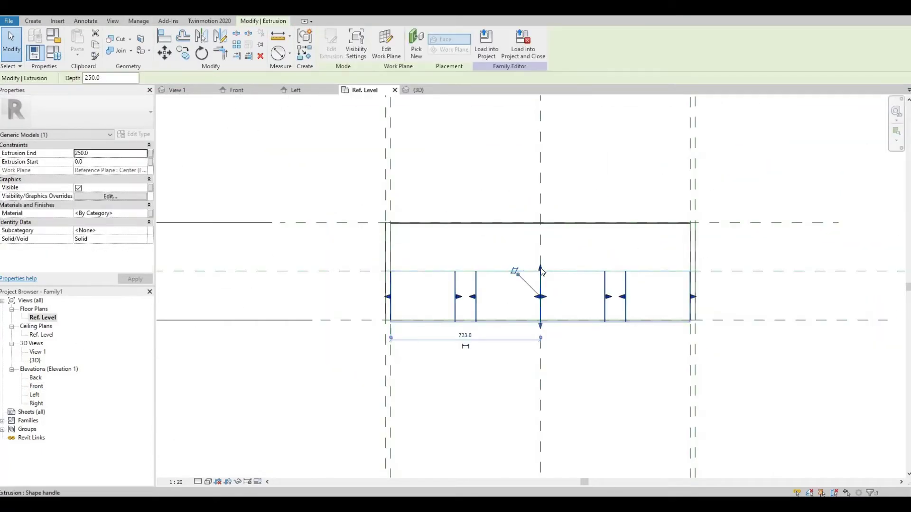
scroll(549, 347, "up", 3)
scroll(549, 347, "down", 2)
scroll(536, 308, "up", 2)
scroll(537, 294, "up", 2)
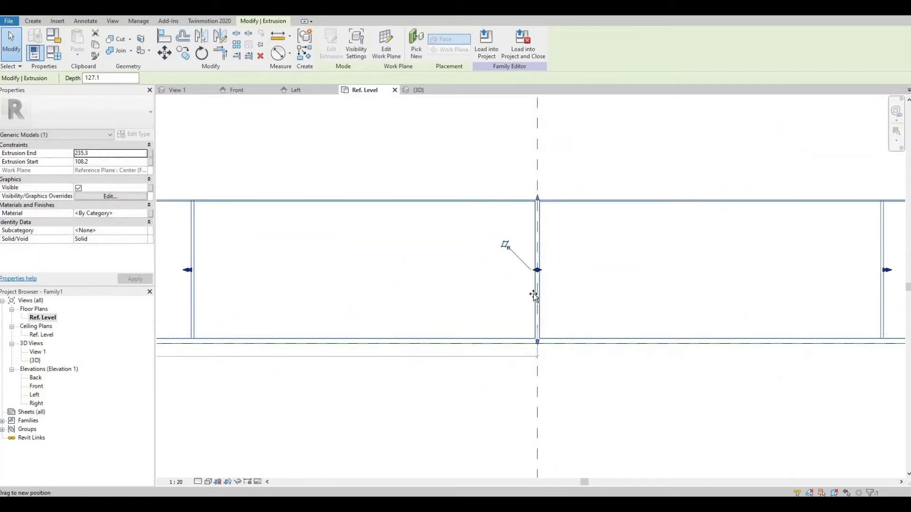
key("Escape")
Review the six notched drawer fronts in the Front elevation and 3D view
left_click(418, 90)
scroll(661, 362, "up", 4)
left_click(236, 89)
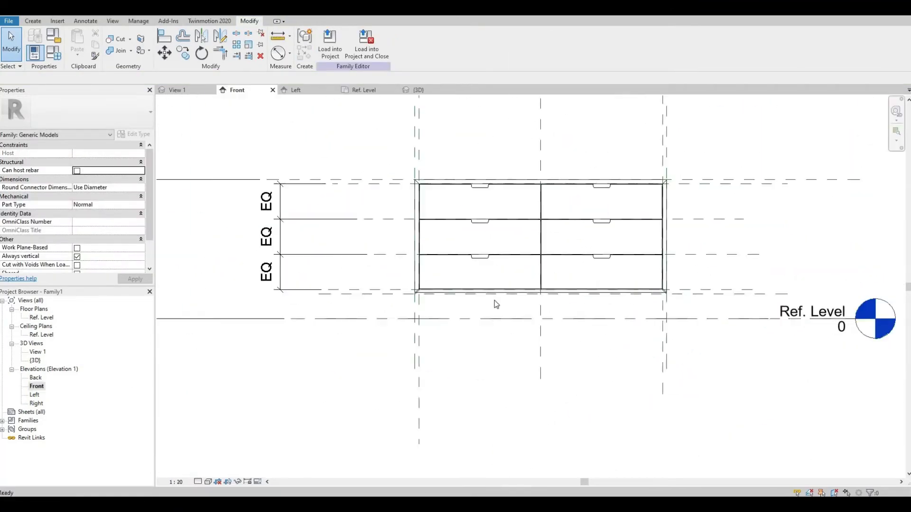
scroll(458, 313, "up", 4)
left_click(459, 314)
scroll(458, 313, "down", 3)
key("Escape")
left_click(418, 89)
scroll(507, 178, "up", 4)
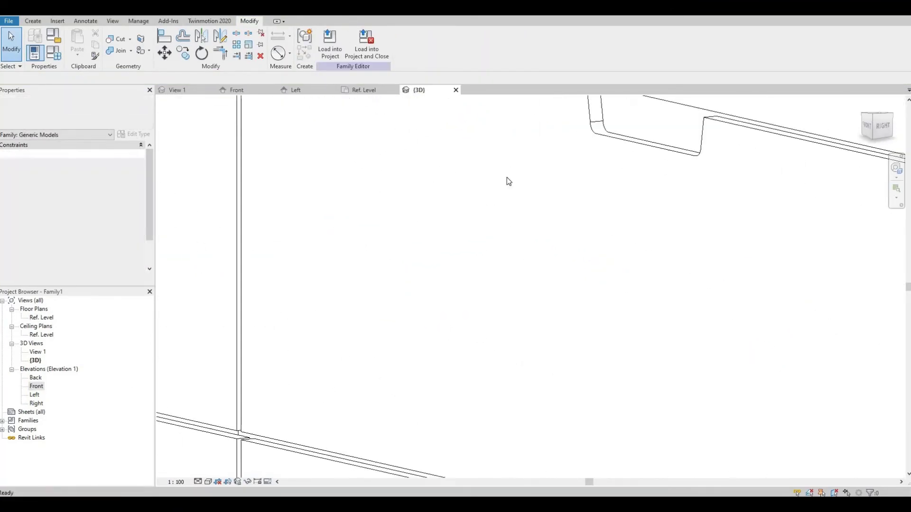
scroll(559, 274, "down", 2)
In the Ref. Level plan, sketch the base extrusion's outer rectangle at offset 100
scroll(559, 274, "down", 2)
double_click(42, 317)
left_click(33, 21)
left_click(75, 45)
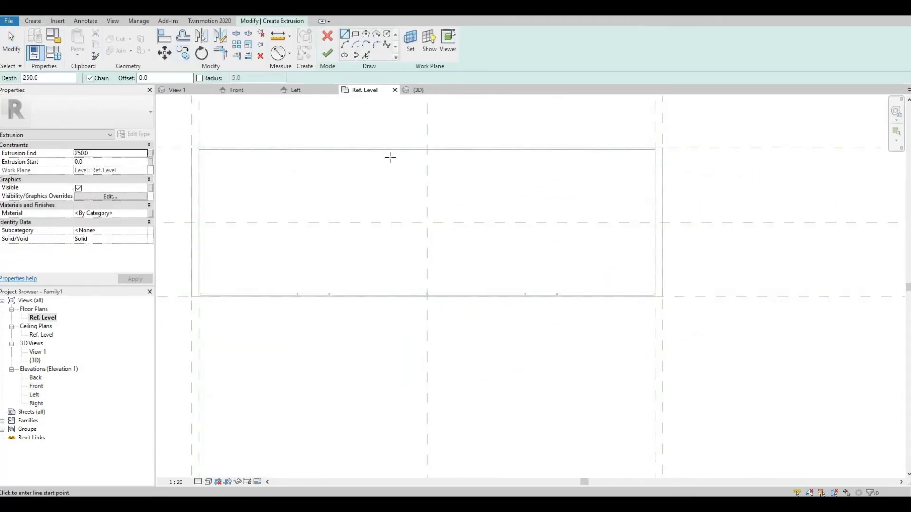
type("150")
left_click(355, 34)
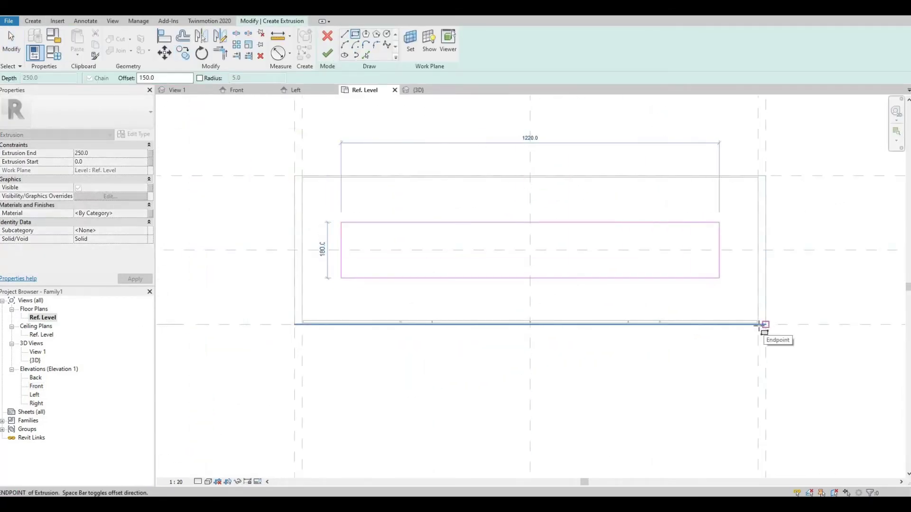
double_click(165, 77)
type("100")
left_click(765, 325)
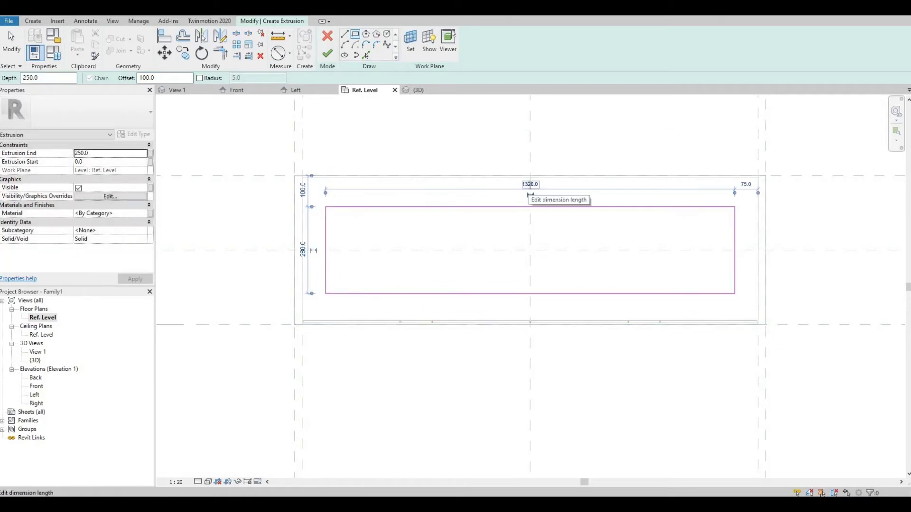
key("Escape")
Set the base rectangle's width dimension to 200
left_click(325, 265)
left_click(511, 306)
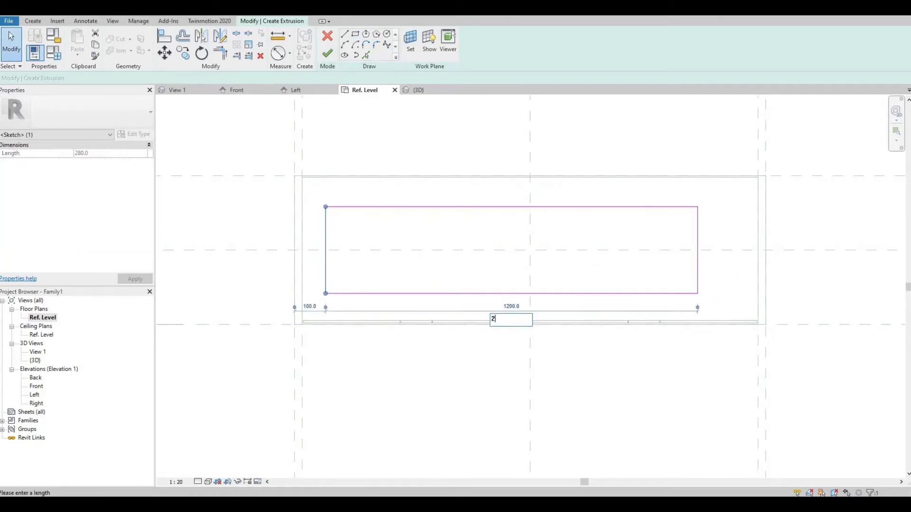
type("200")
key("Return")
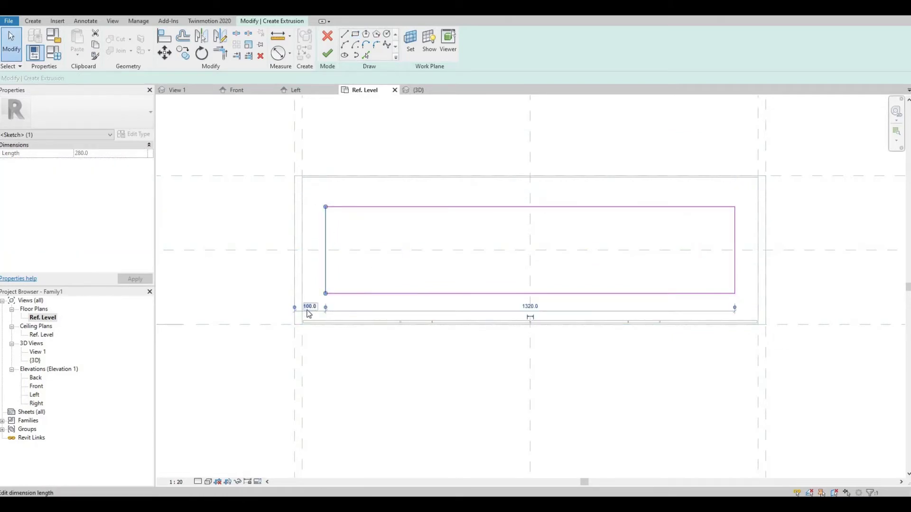
type("00")
key("Return")
key("Escape")
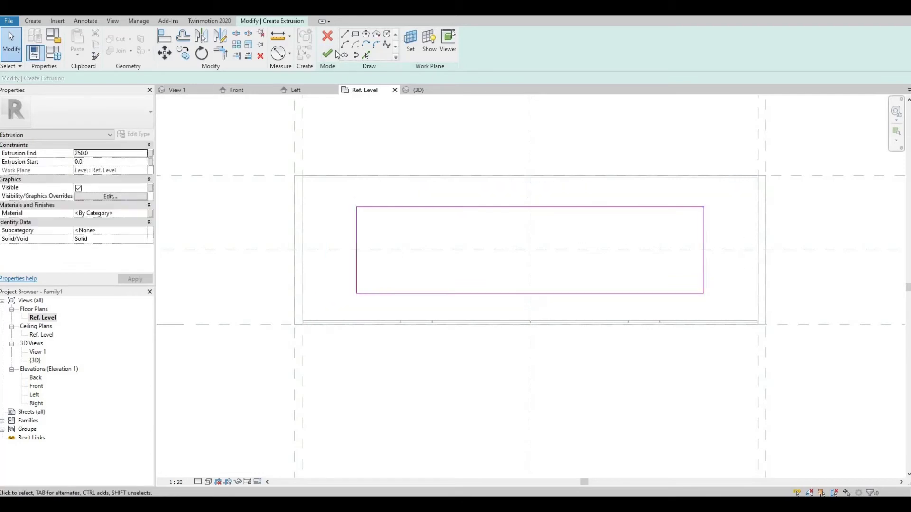
Add a second offset rectangle and move its left side 200 inward
left_click(355, 205)
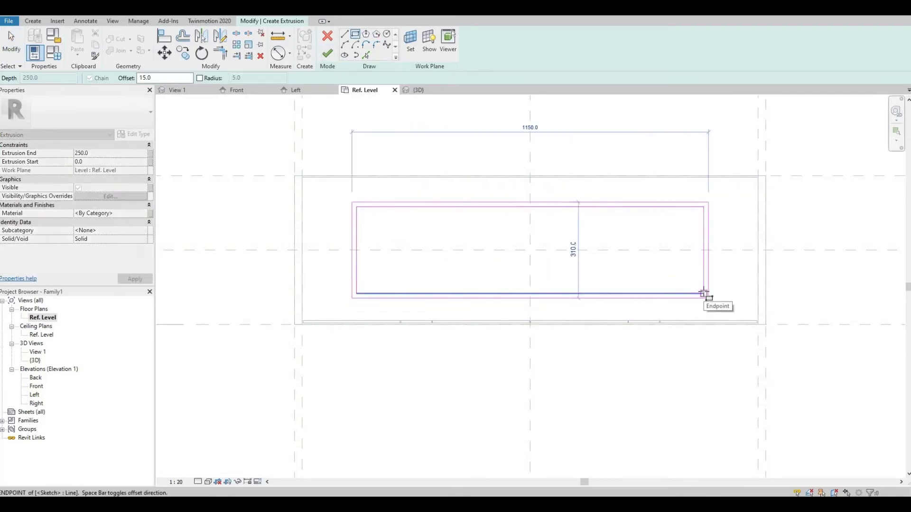
left_click(705, 295)
key("Escape")
key("Escape")
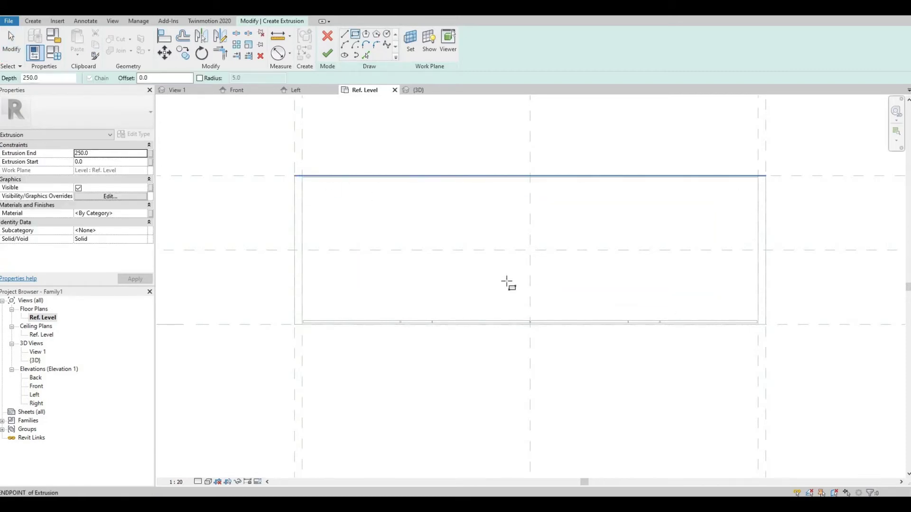
key("Escape")
key("Escape")
left_click_drag(295, 207, 356, 206)
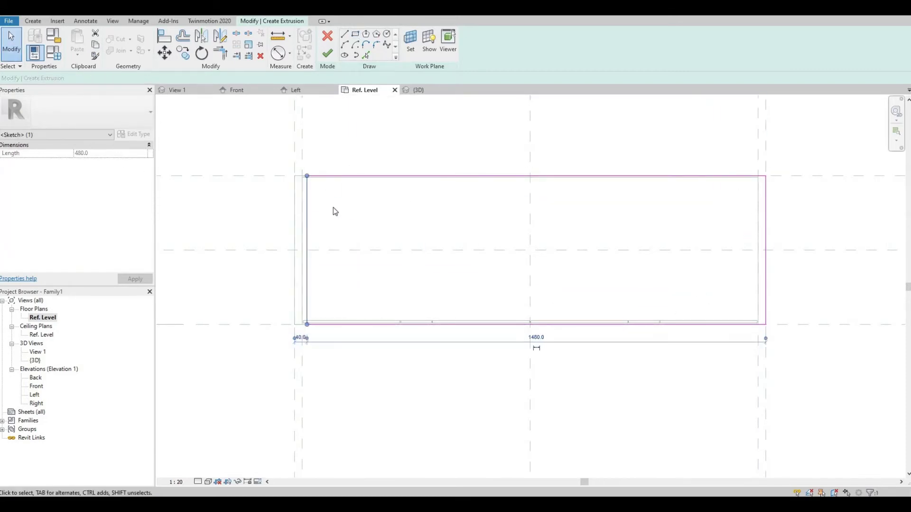
Set the 1120 span, add the inner rectangle 20 inside, and finish the extrusion
left_click(766, 217)
type("1120")
key("Return")
left_click(355, 34)
left_click(357, 176)
left_click(703, 325)
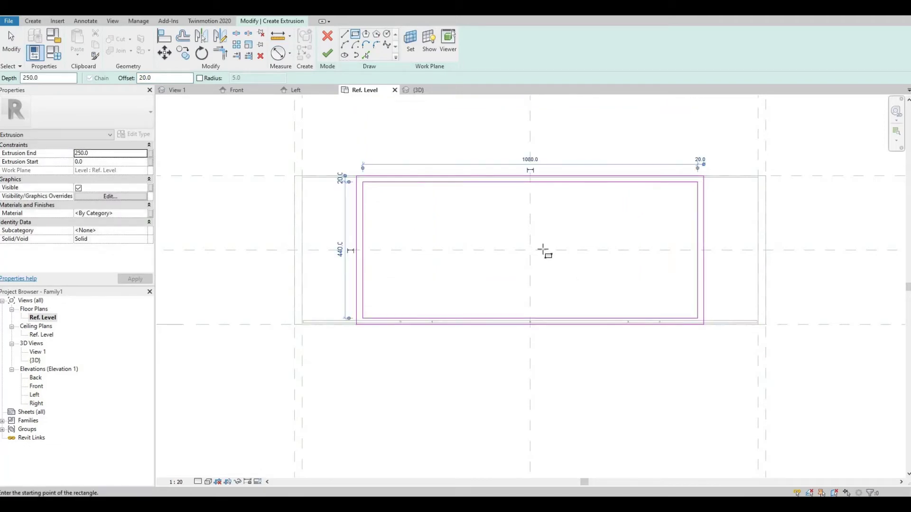
left_click(327, 54)
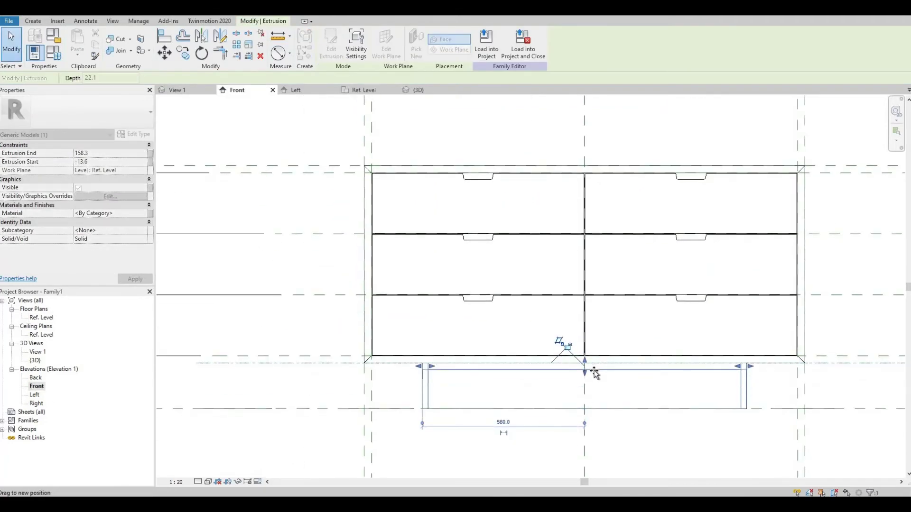
Sketch a round leg circle in the Ref. Level plan with radius 12
key("Escape")
left_click(364, 89)
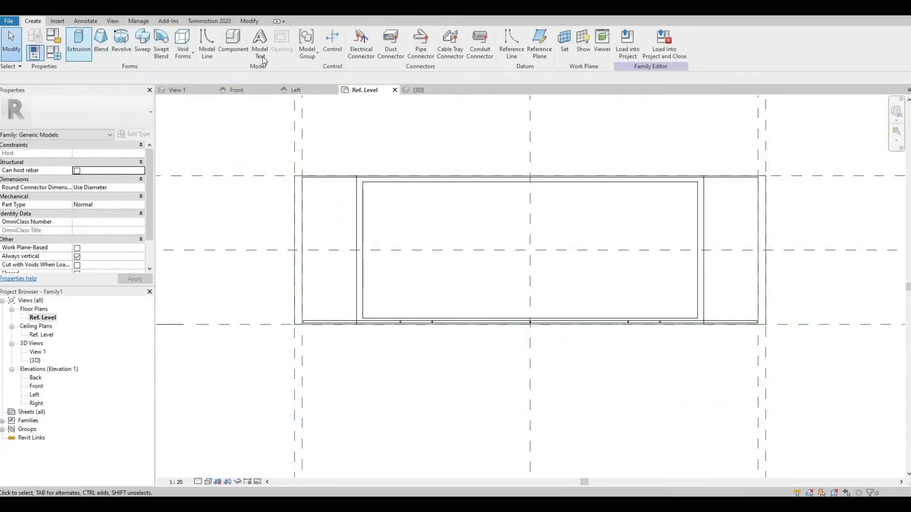
left_click(340, 324)
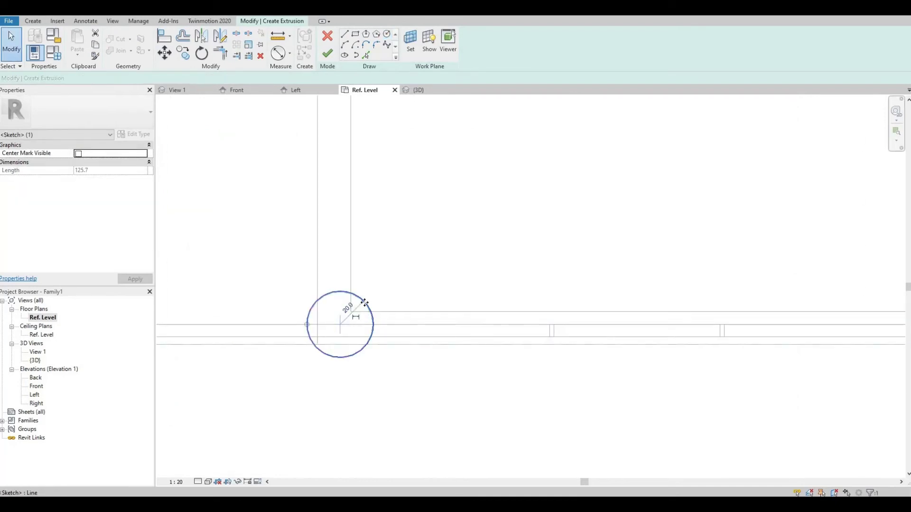
left_click(351, 314)
key("Escape")
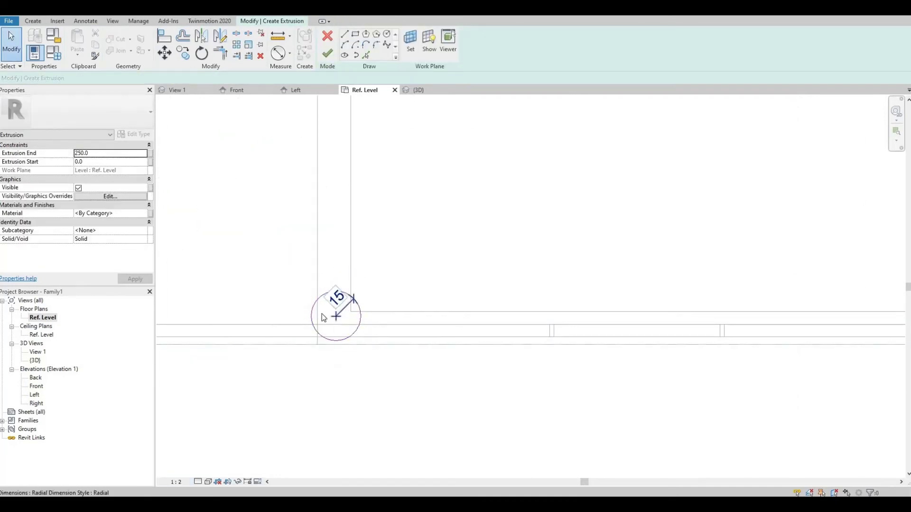
scroll(343, 315, "up", 3)
left_click(355, 336)
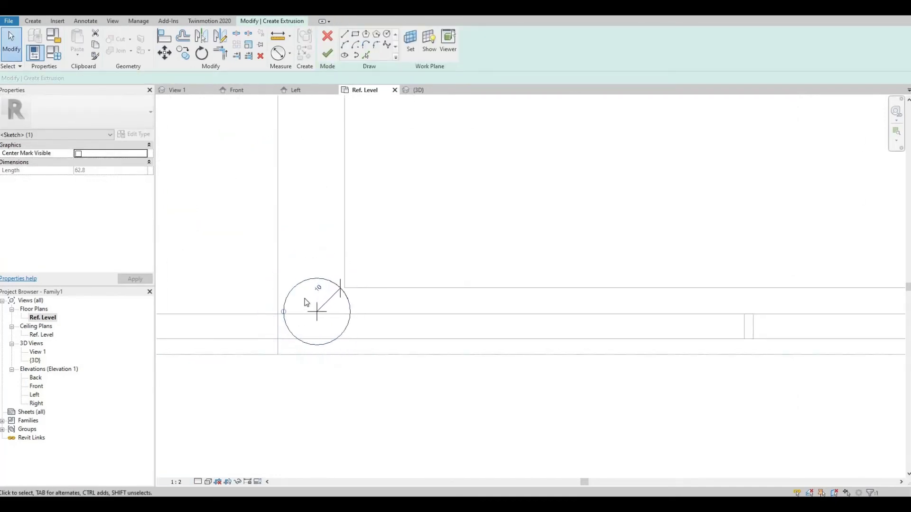
left_click(318, 288)
type("12")
key("Return")
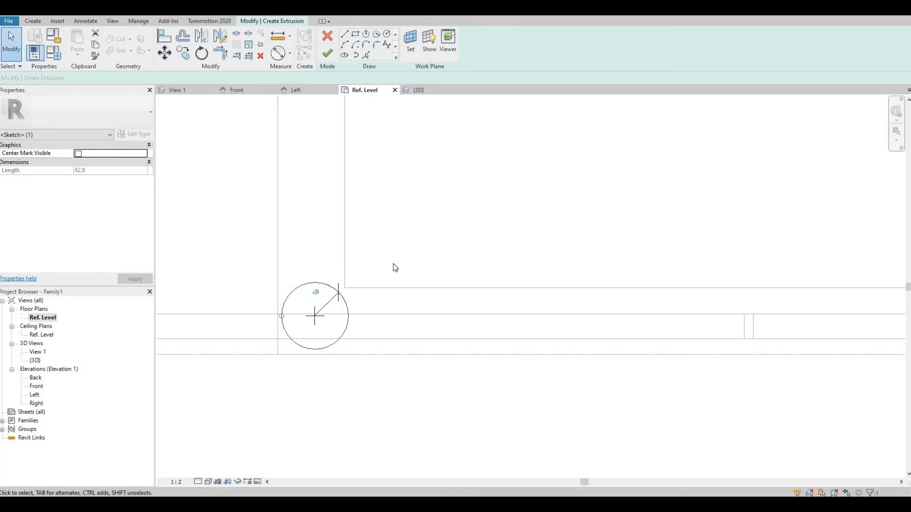
Sketch another circle of radius 20 in the Ref. Level plan
scroll(347, 308, "down", 3)
left_click(336, 145, "ctrl")
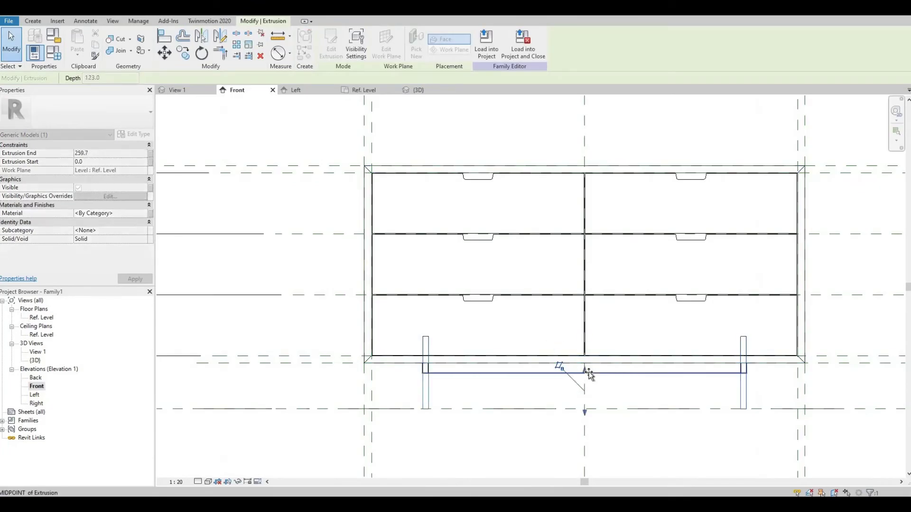
scroll(588, 375, "up", 3)
key("Escape")
double_click(42, 317)
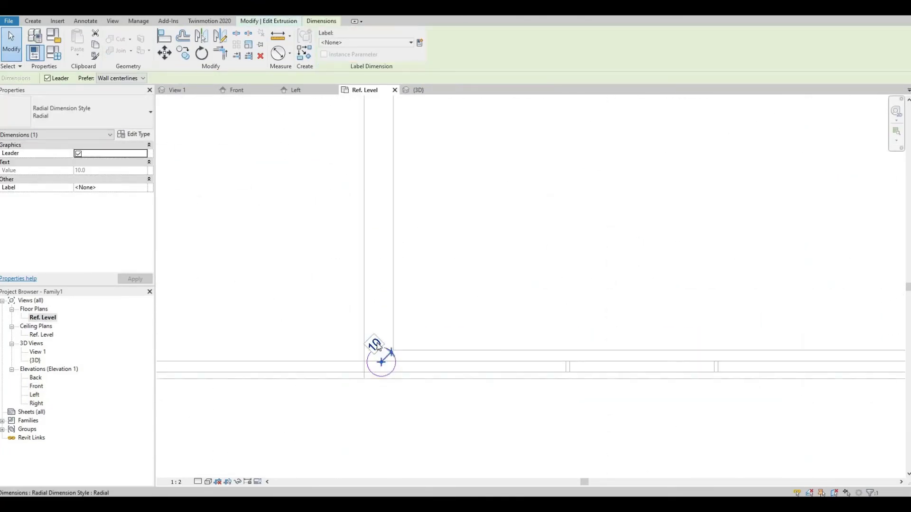
left_click(384, 371)
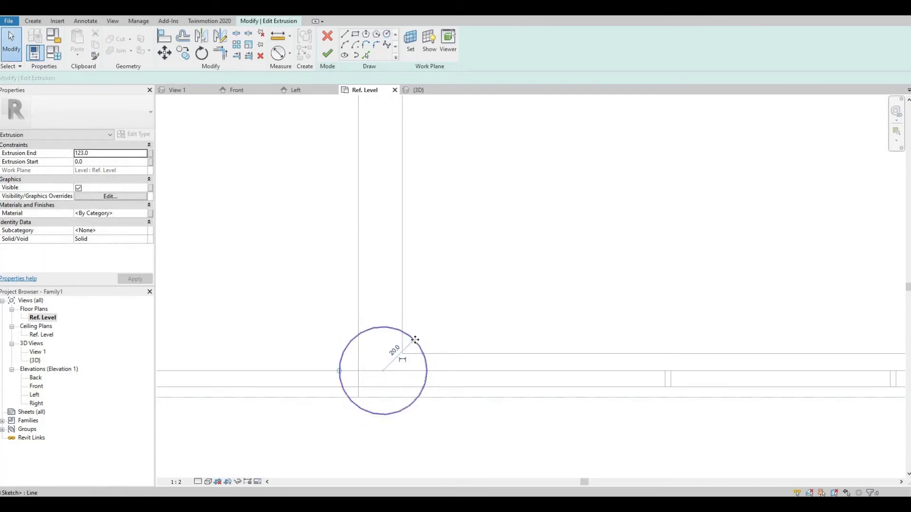
left_click(415, 340)
key("Escape")
left_click(416, 342)
Select the frame sketch's bottom line and finish the frame extrusion
scroll(422, 341, "down", 3)
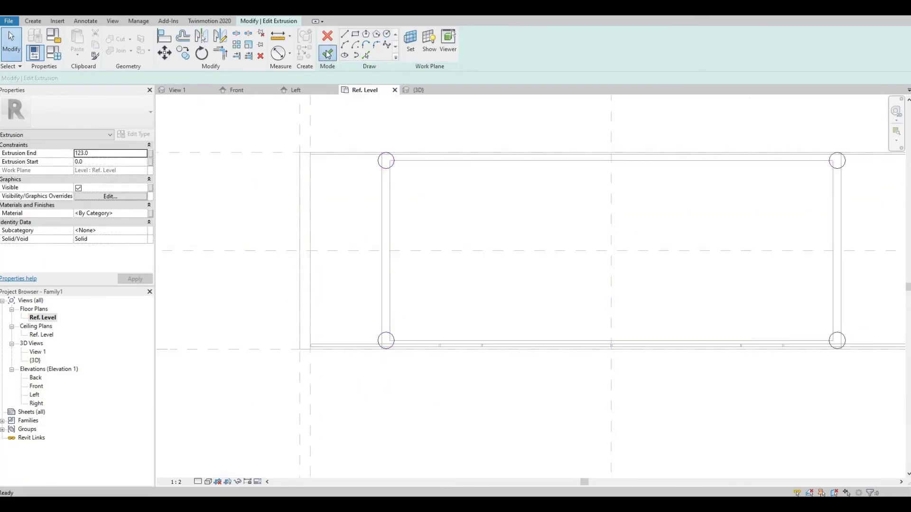
scroll(801, 355, "up", 3)
scroll(753, 368, "up", 2)
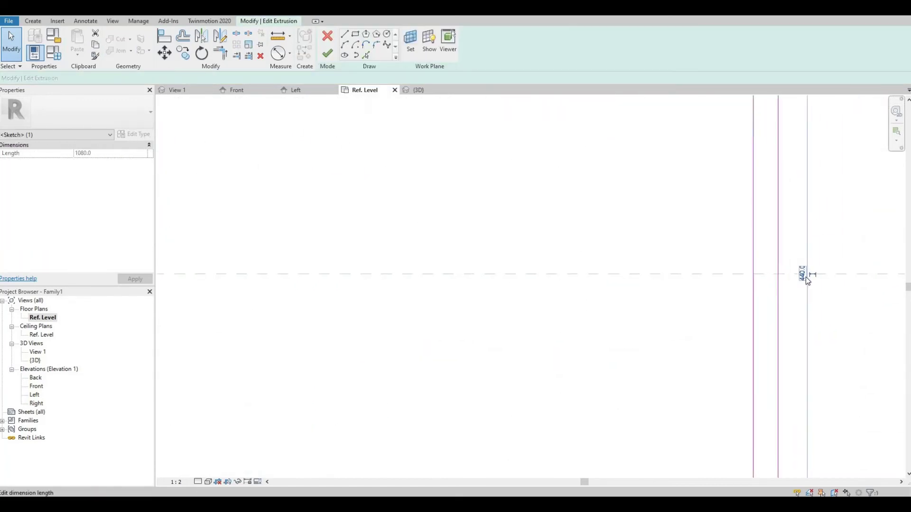
scroll(806, 275, "down", 5)
left_click(622, 384)
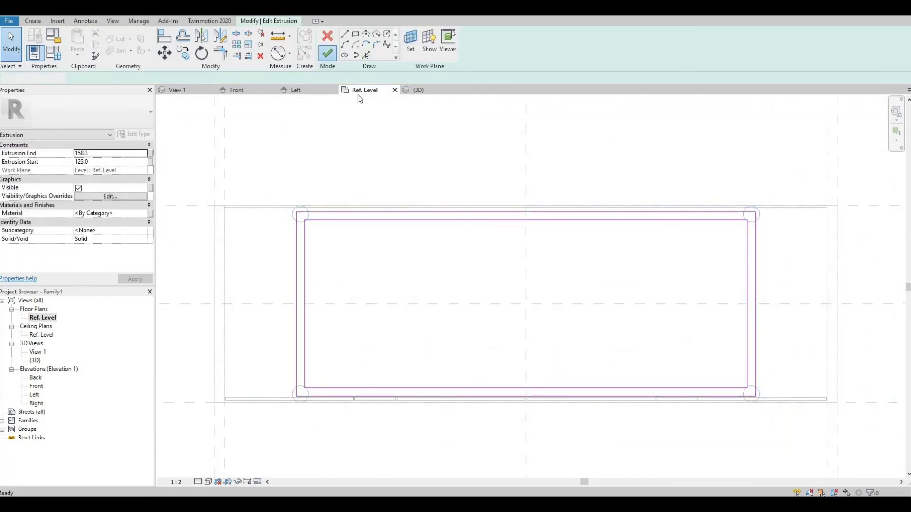
left_click(327, 54)
left_click(418, 90)
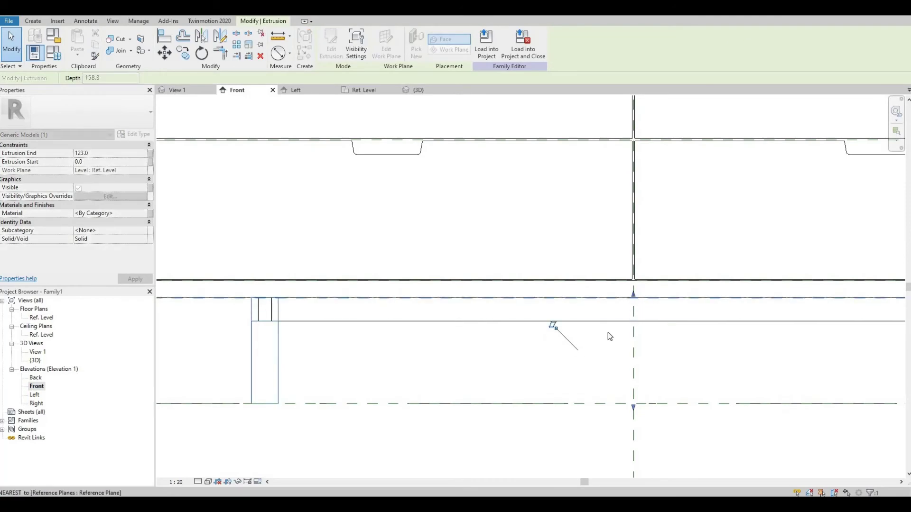
Orbit the 3D view to a raised three-quarter view of the chest
middle_click_drag(347, 407, 636, 434, "shift")
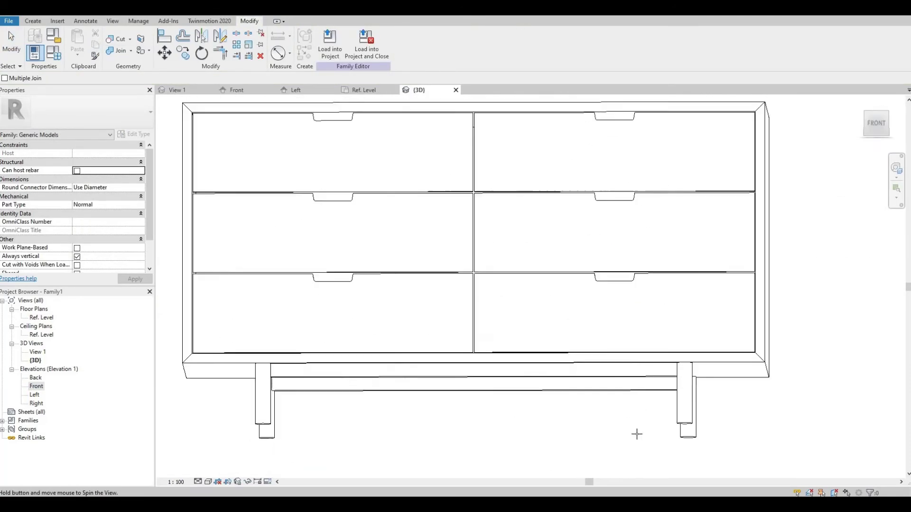
scroll(637, 433, "up", 3)
scroll(295, 464, "down", 4)
mouse_move(295, 464)
middle_mouse_down("shift")
mouse_move(315, 407)
mouse_move(248, 376)
middle_mouse_up("shift")
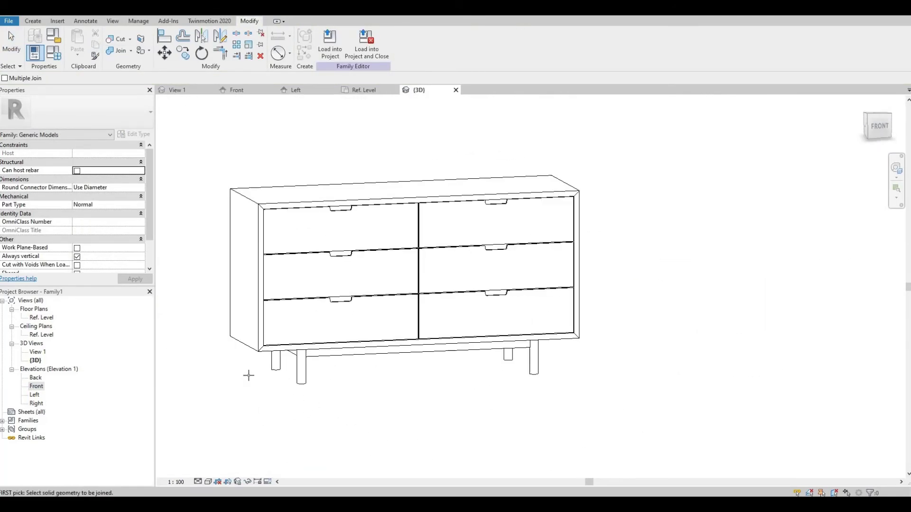
Edit the leg extrusion's sketch, finish it, and begin a blend base sketch
double_click(306, 382)
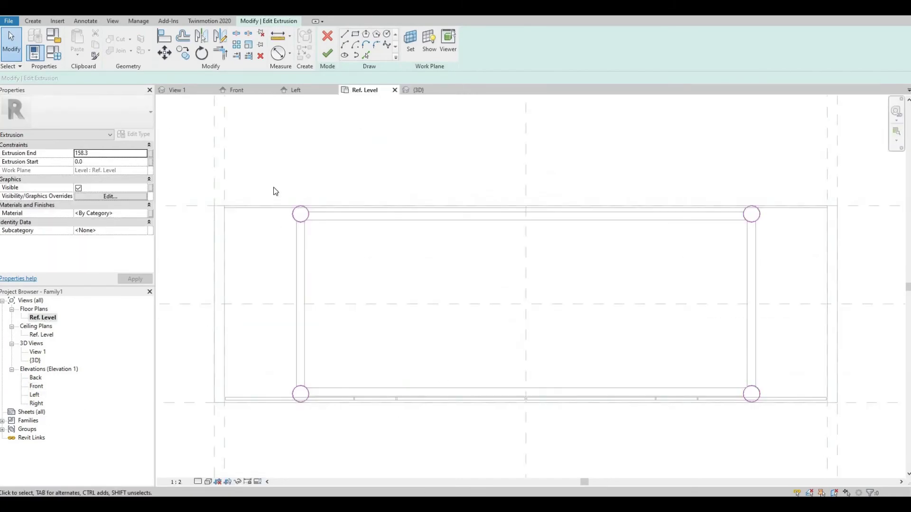
left_click(327, 53)
left_click(498, 285)
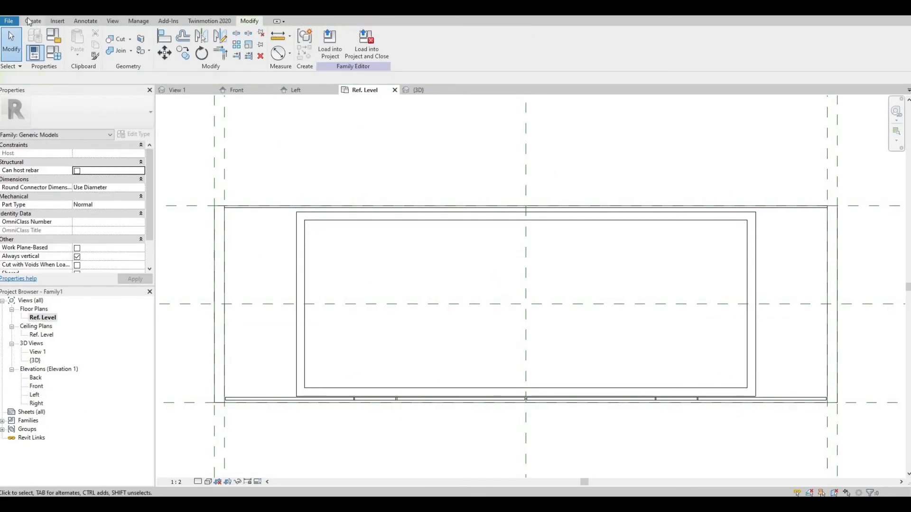
left_click(32, 21)
left_click(106, 43)
Build the tapered leg blend from circular base and top boundaries
left_click(434, 35)
scroll(303, 397, "up", 3)
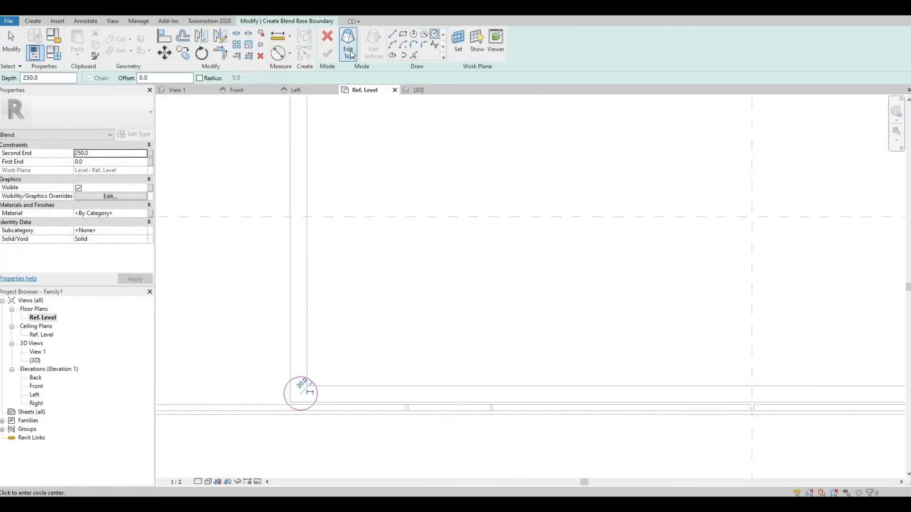
left_click(317, 396)
left_click(327, 53)
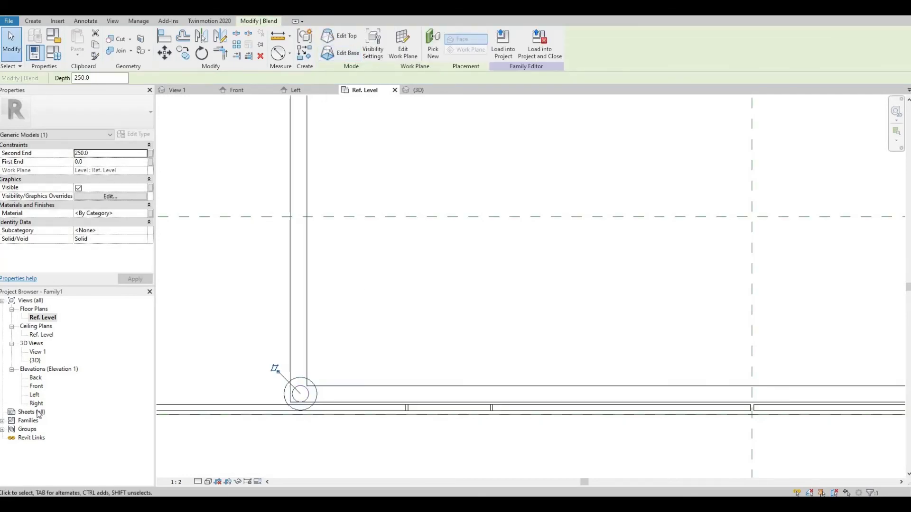
left_click(207, 395)
left_click(283, 379)
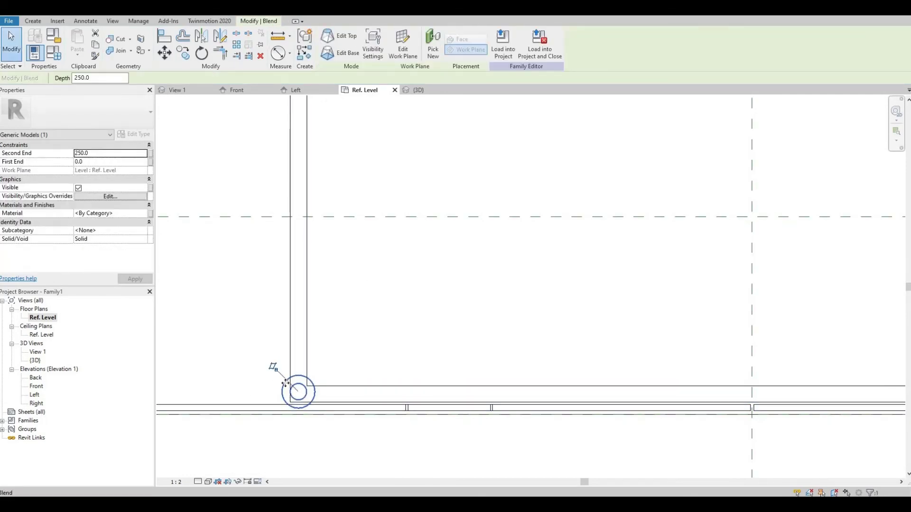
double_click(284, 386)
left_click(328, 53)
Check the tapered leg in the front elevation, Ref. Level plan and 3D view
left_click(236, 90)
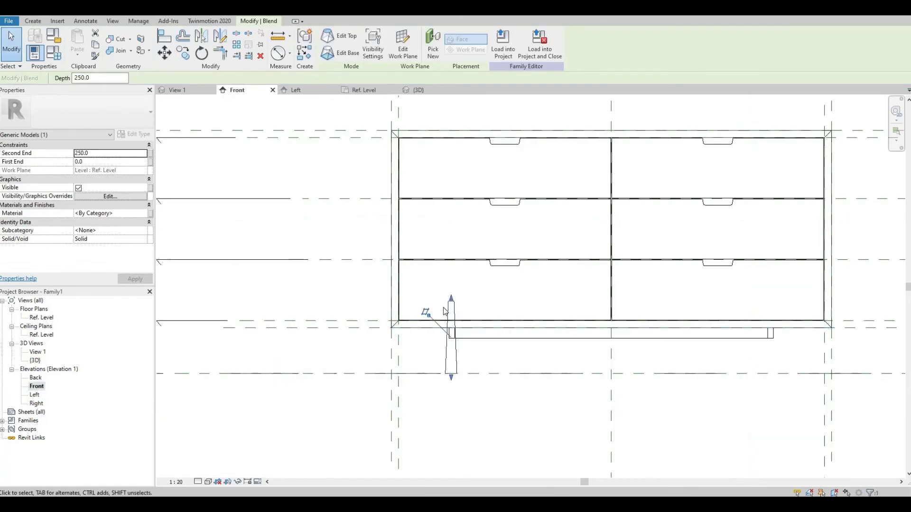
scroll(433, 309, "up", 3)
double_click(46, 317)
left_click(271, 364)
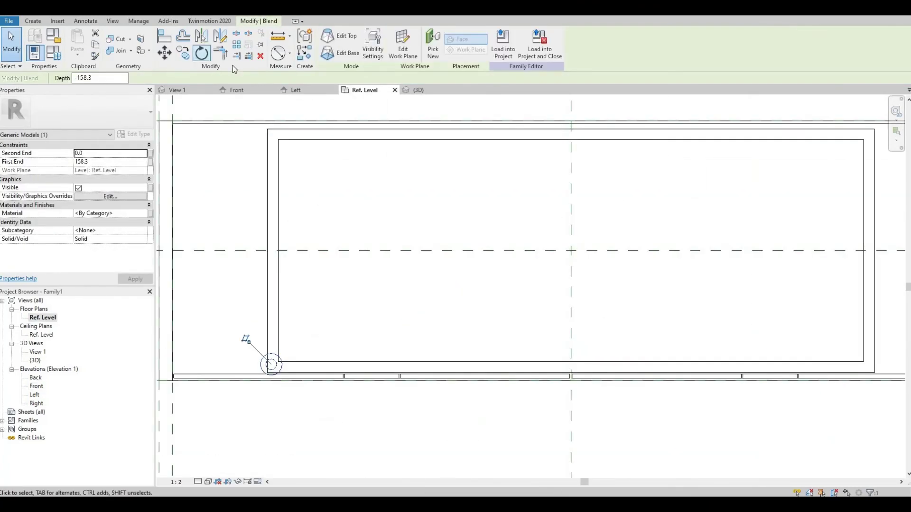
left_click(522, 203)
key("ctrl+Tab")
Try Join Geometry (JG) on leg and frame, then view the whole dresser in perspective
scroll(333, 355, "up", 3)
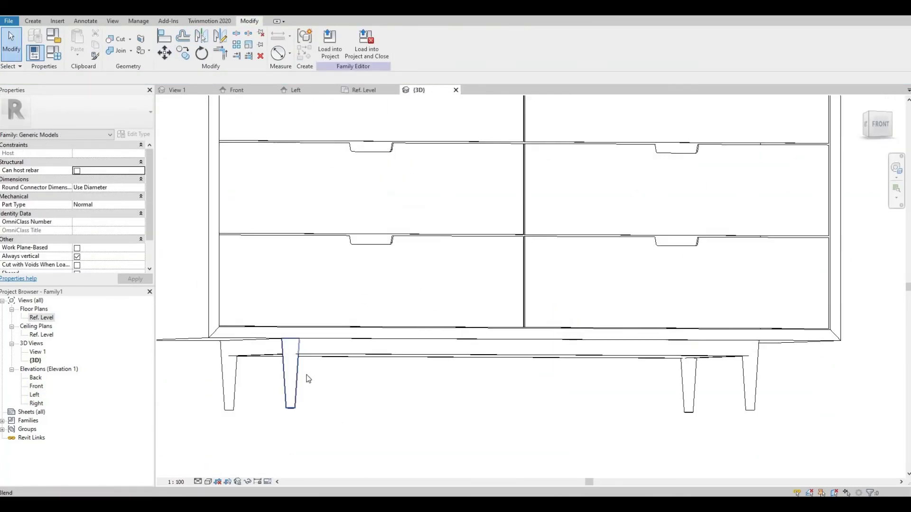
scroll(305, 377, "up", 3)
key("j")
key("g")
scroll(374, 425, "down", 3)
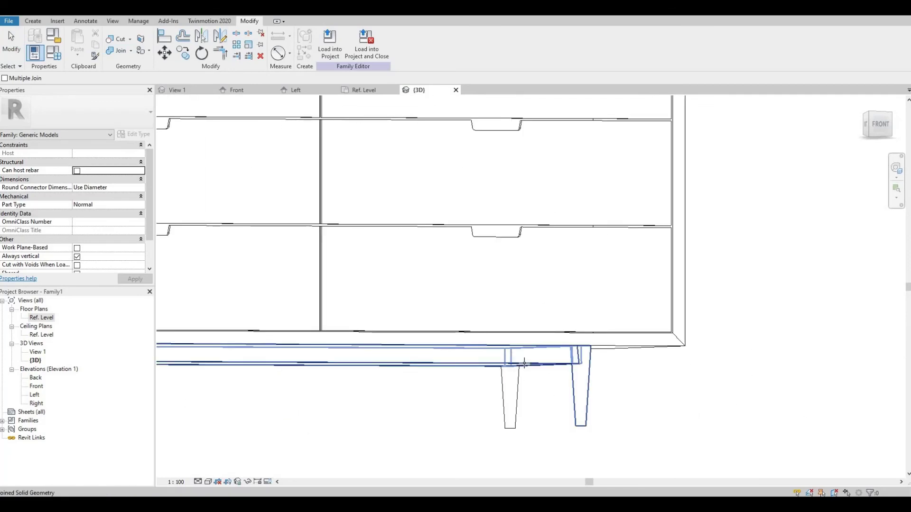
key("Escape")
mouse_move(272, 405)
middle_mouse_down("shift")
mouse_move(418, 429)
mouse_move(360, 335)
mouse_move(460, 439)
middle_mouse_up("shift")
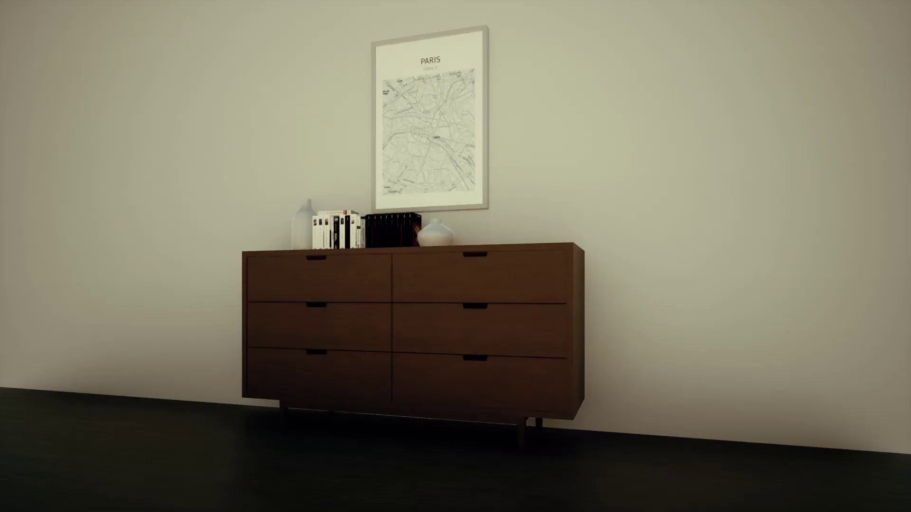